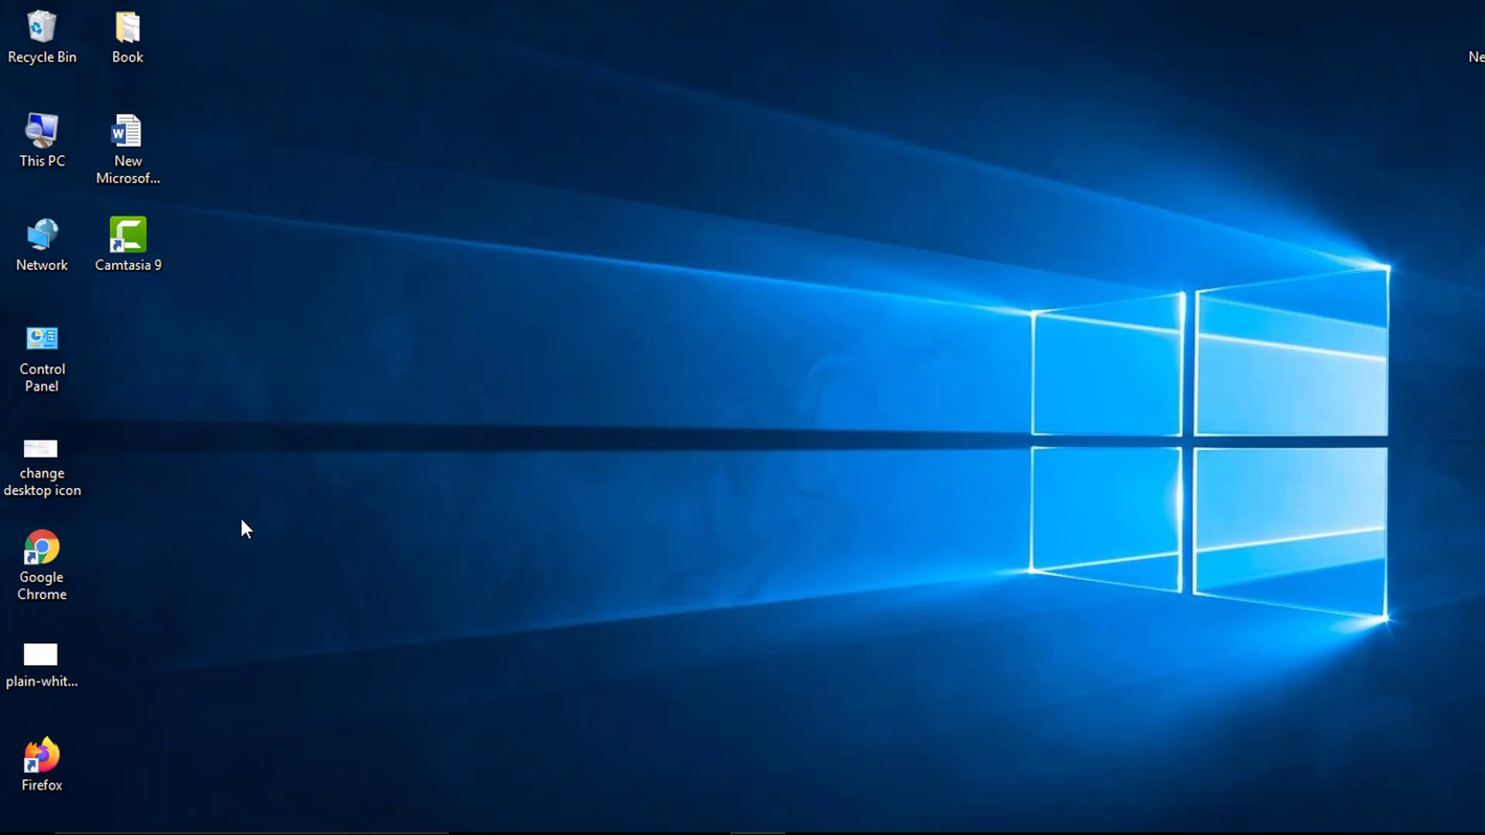
# - Launch Google Chrome from the desktop and search the web for 'download python'
pyautogui.click(40, 556)
pyautogui.doubleClick(40, 557)
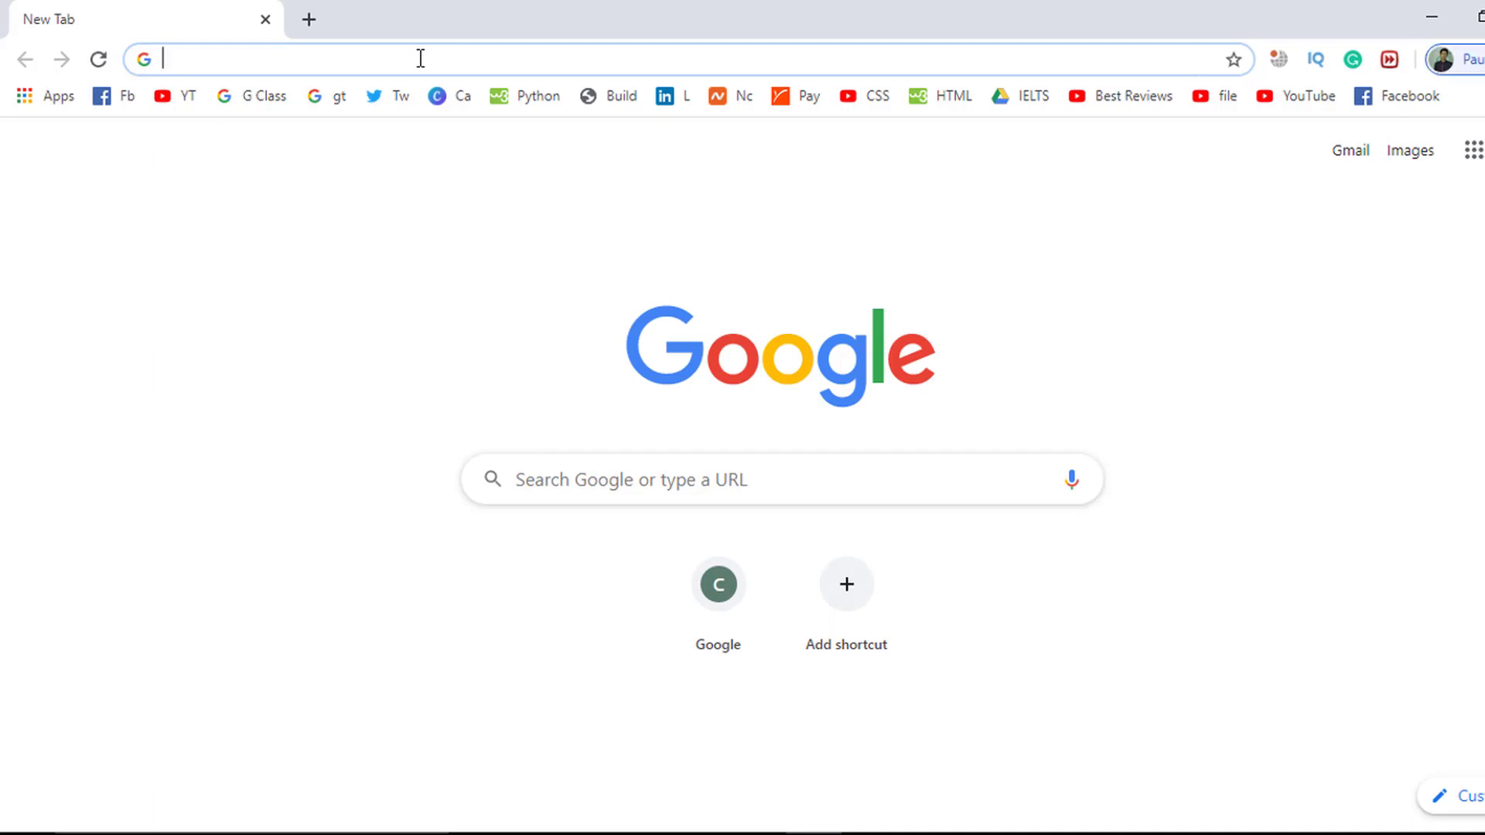
pyautogui.write('download')
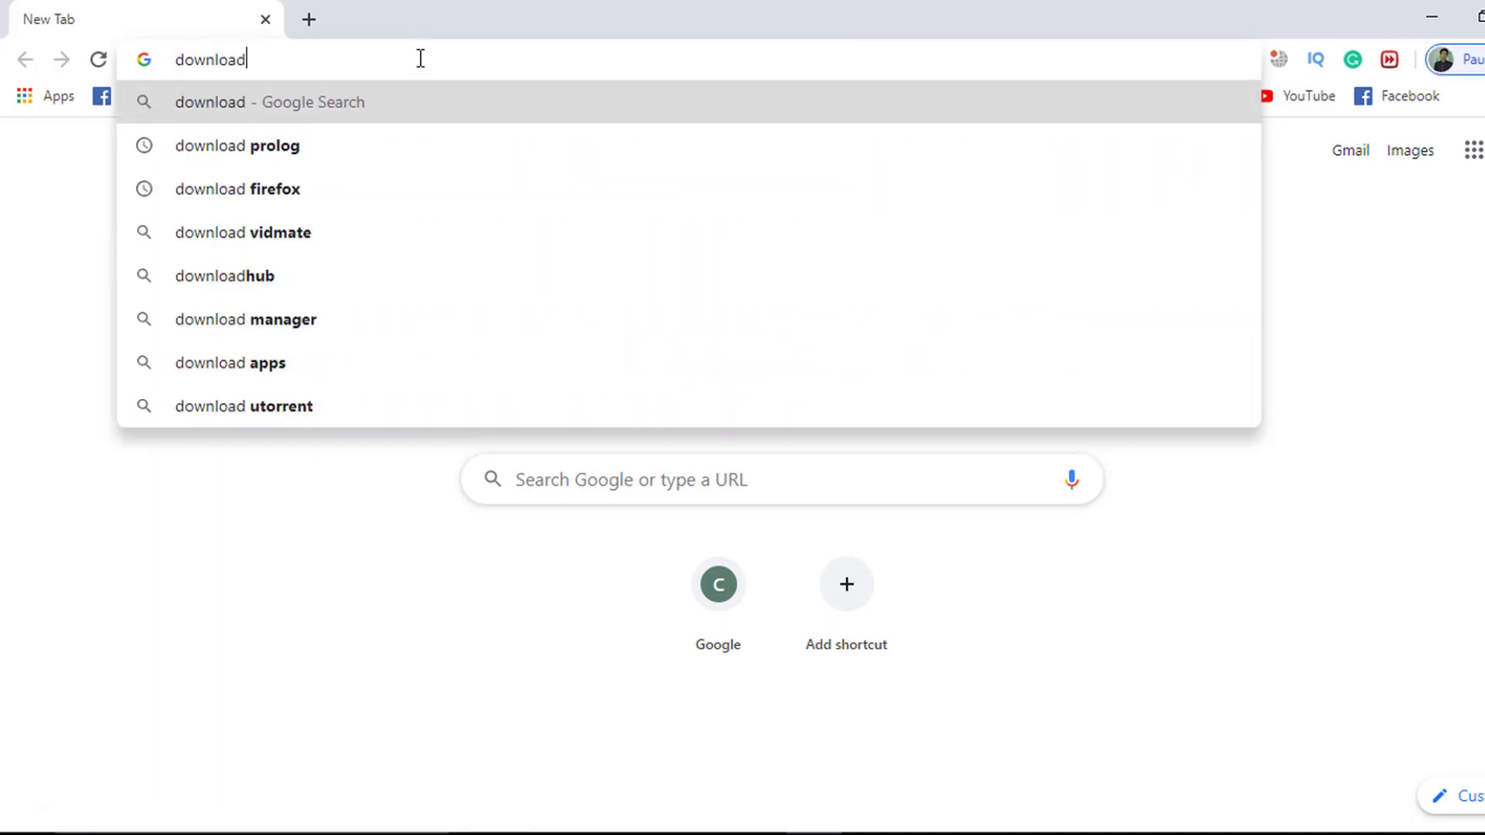
pyautogui.write(' python')
pyautogui.press('Return')
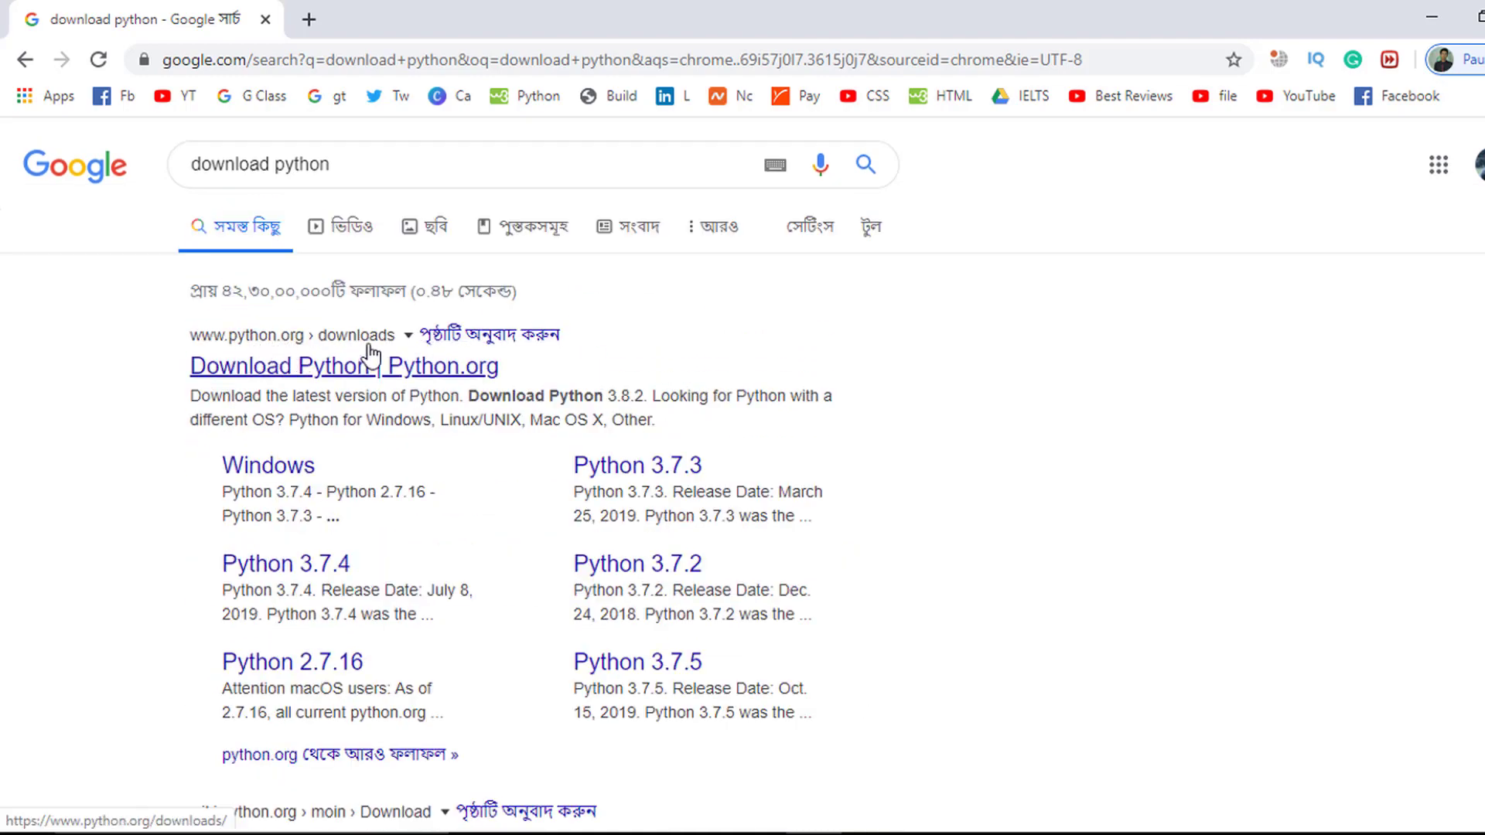
# - Go to the python.org downloads page and download the Python 3.8.2 installer
pyautogui.click(276, 369)
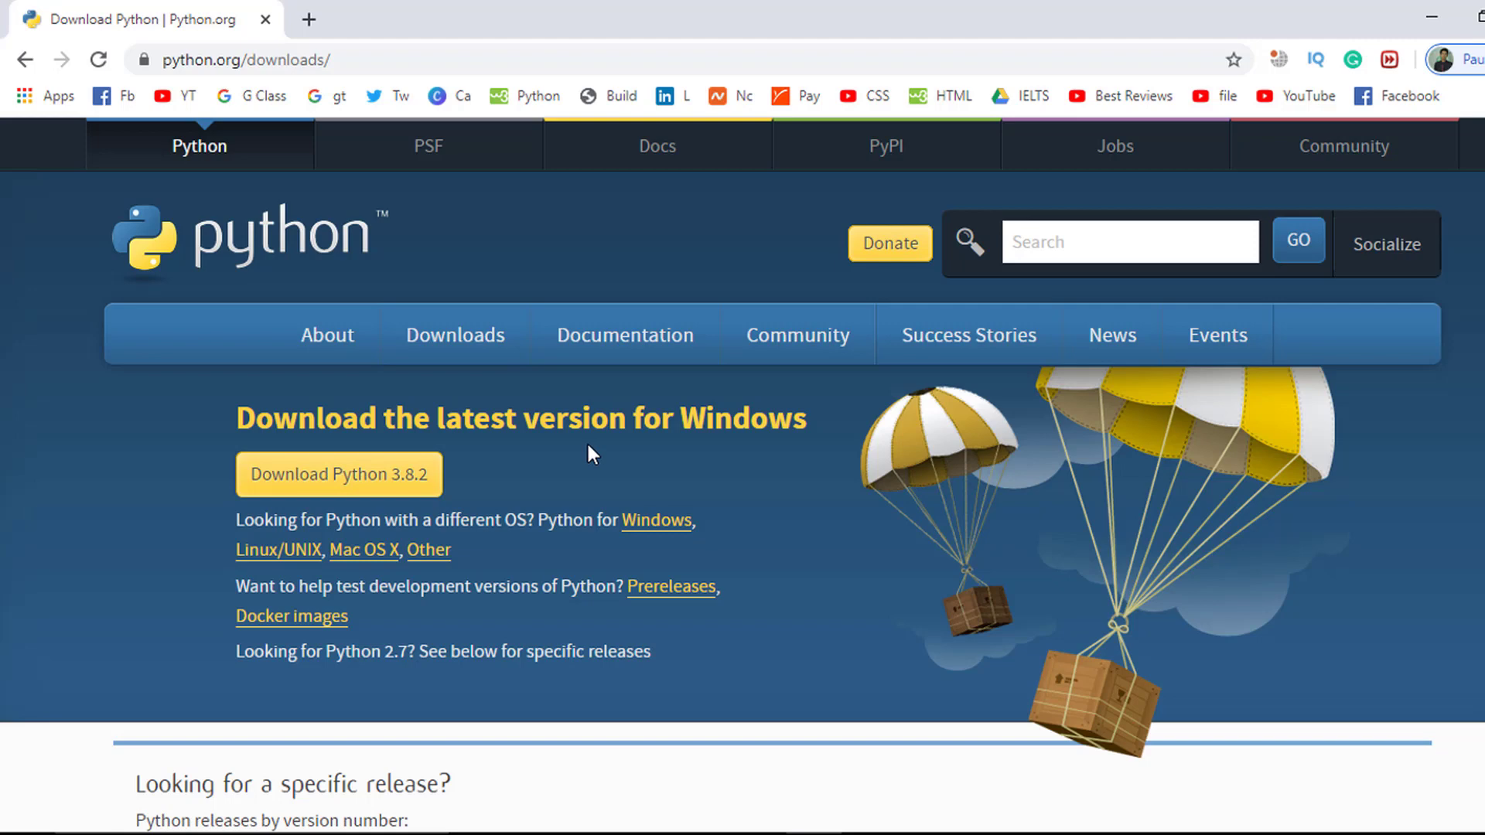
pyautogui.click(372, 476)
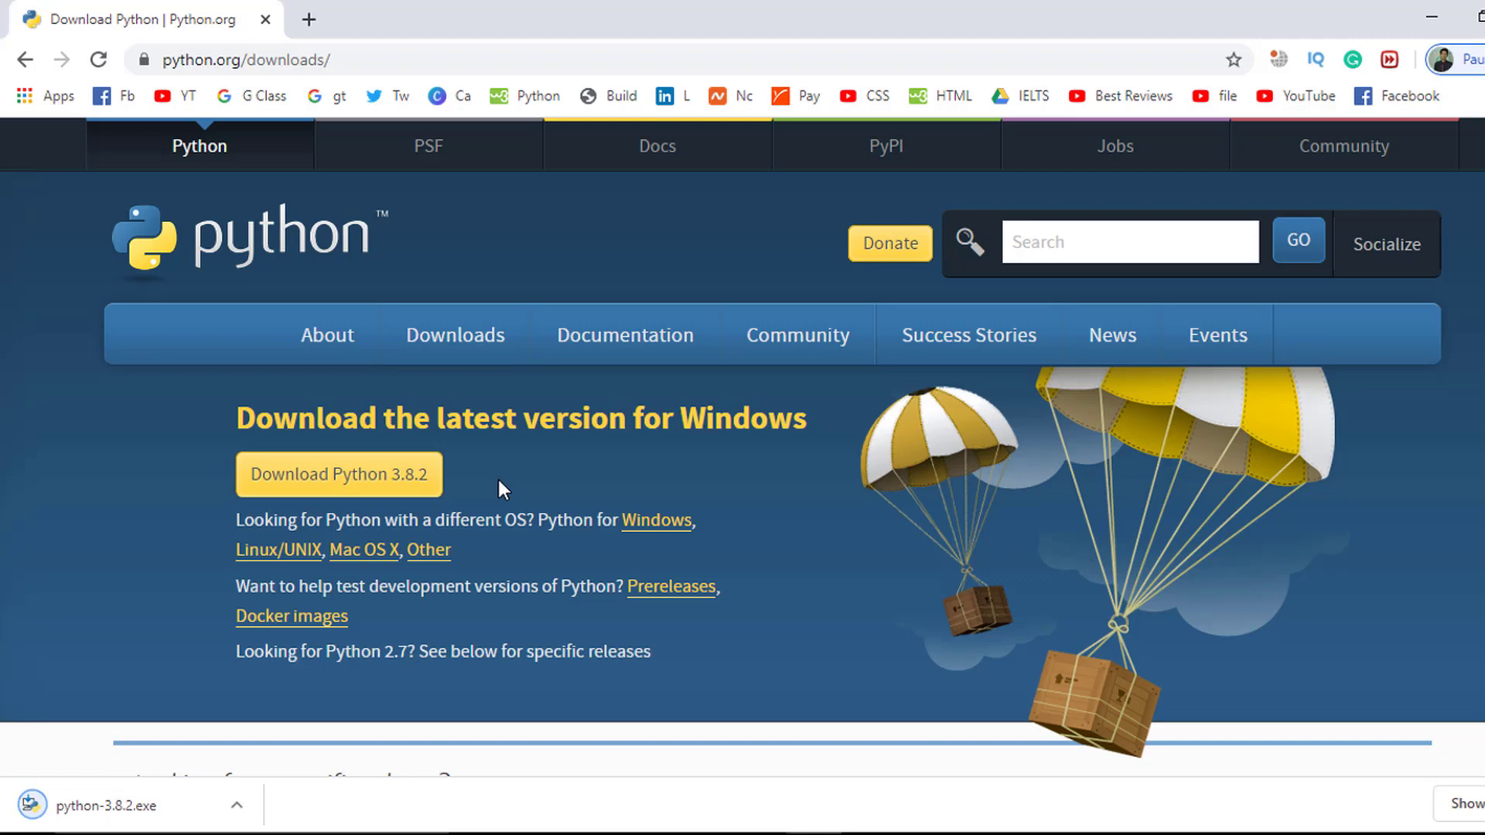
# - Minimize Chrome and show the Downloads folder in a maximized File Explorer window
pyautogui.click(1429, 20)
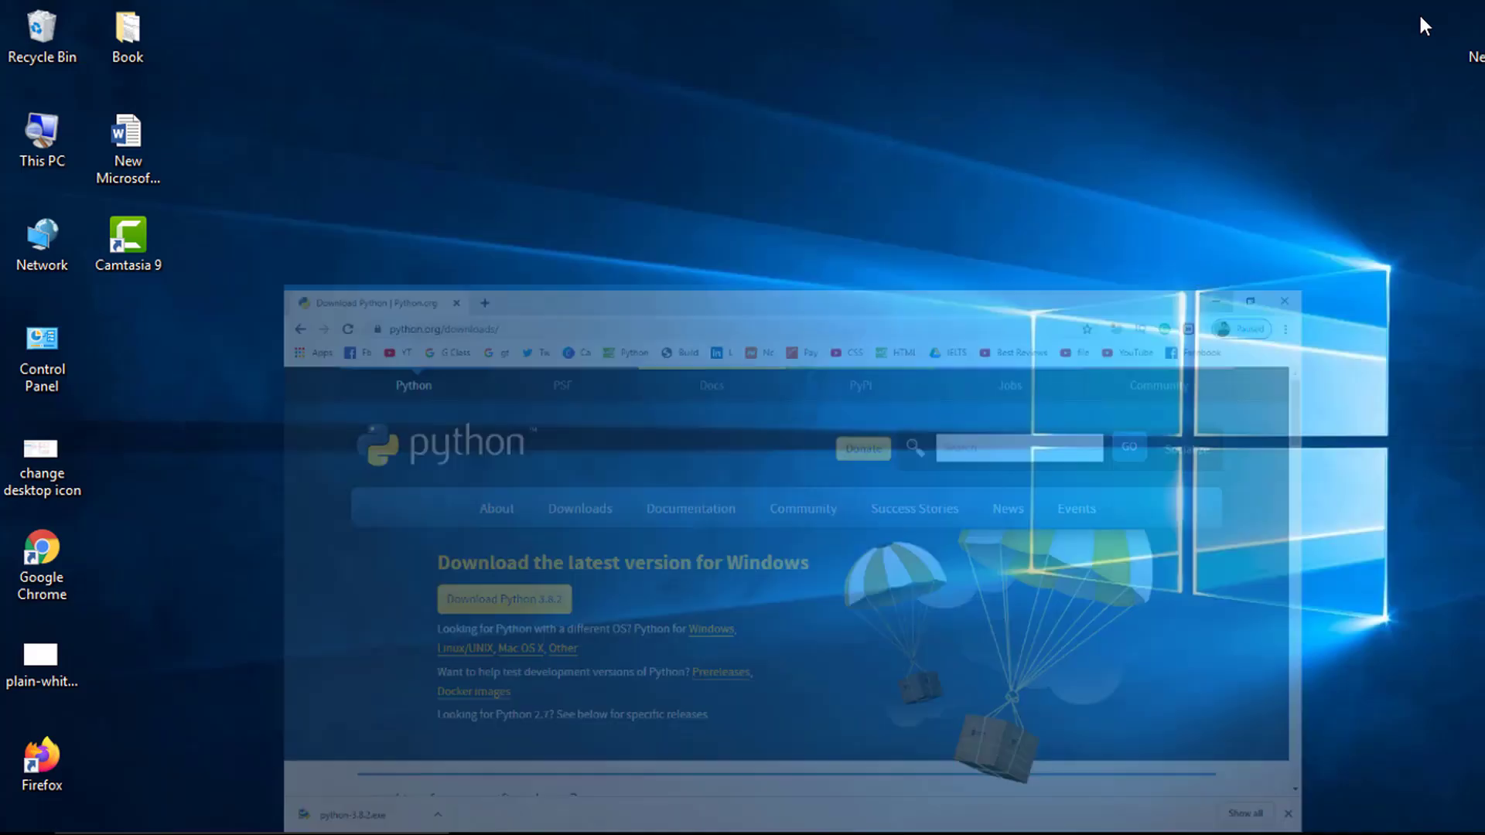
pyautogui.doubleClick(41, 139)
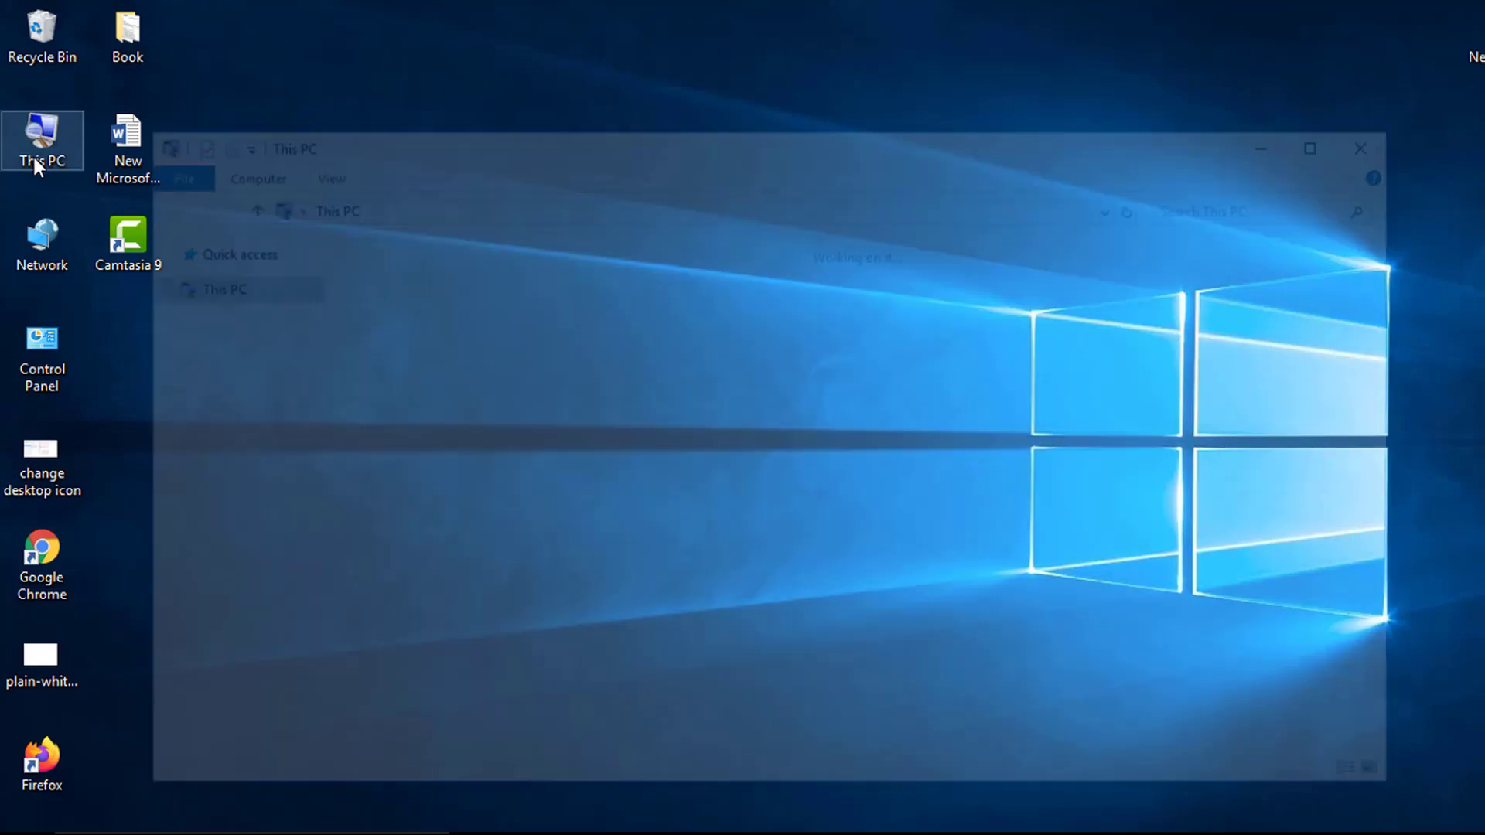
pyautogui.doubleClick(1013, 288)
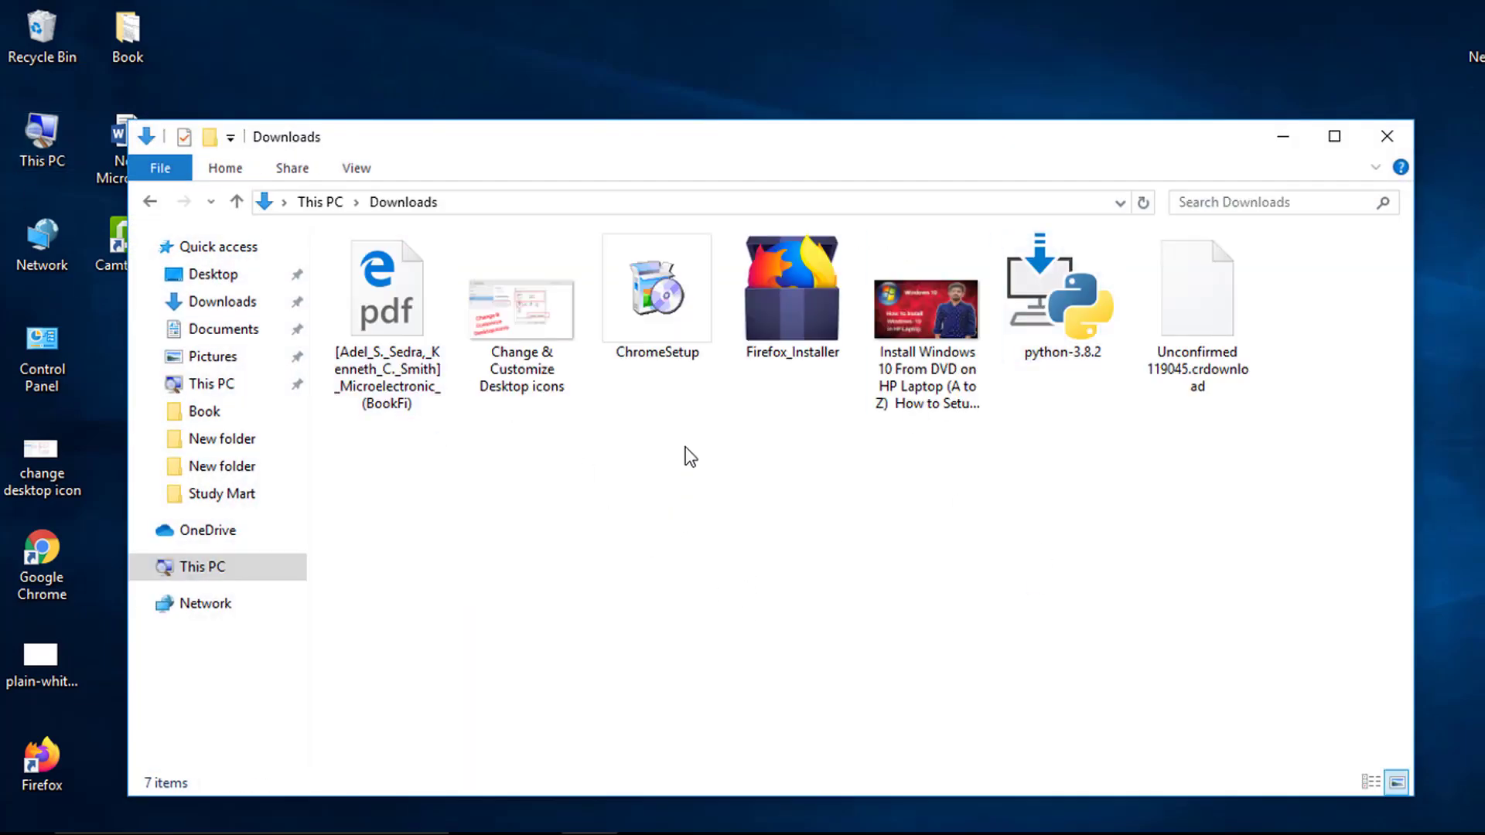
pyautogui.click(1334, 136)
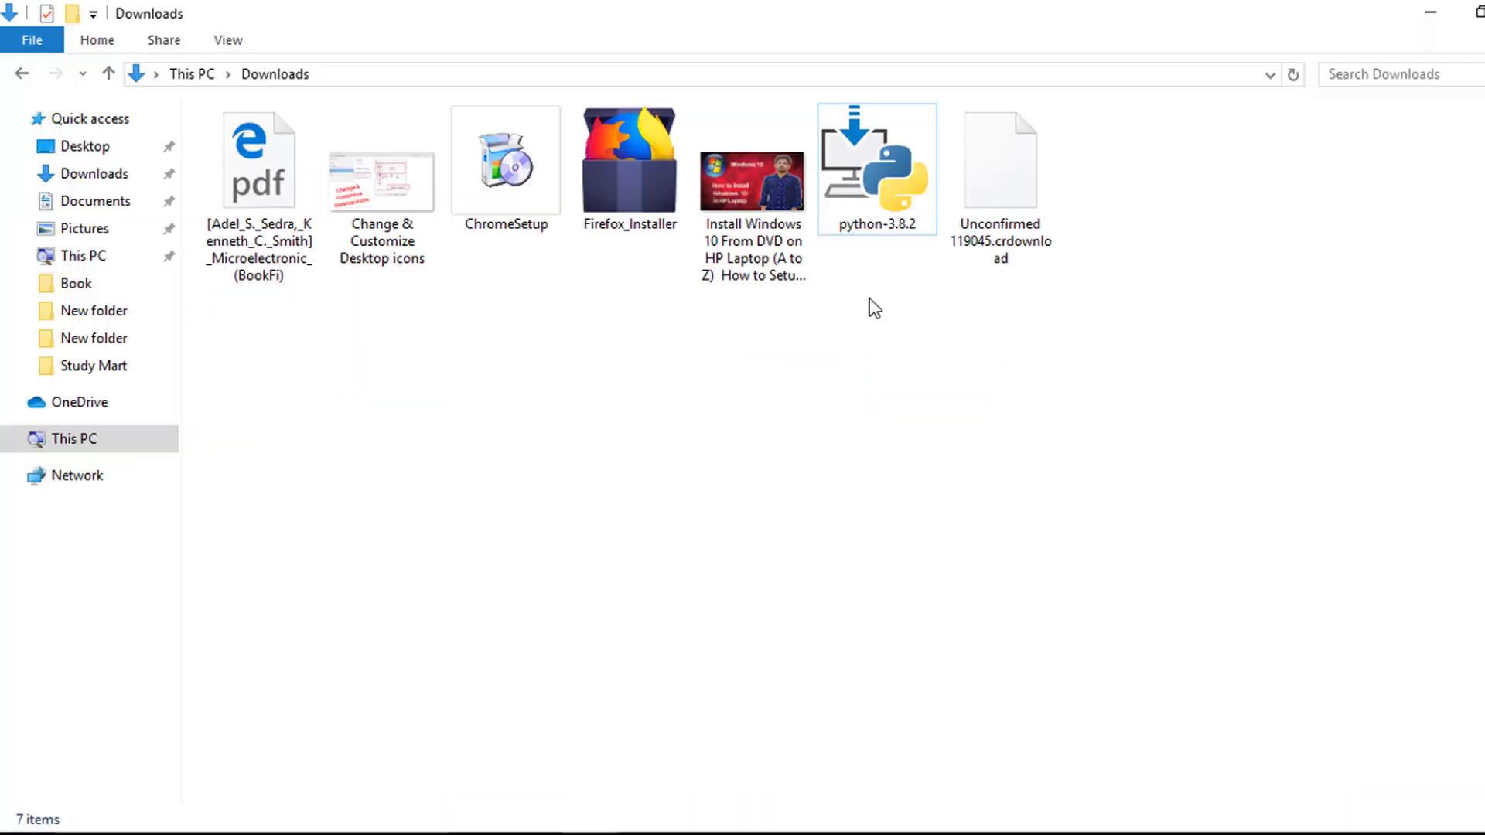
# - Launch the downloaded python-3.8.2 installer
pyautogui.click(876, 215)
pyautogui.moveTo(879, 172)
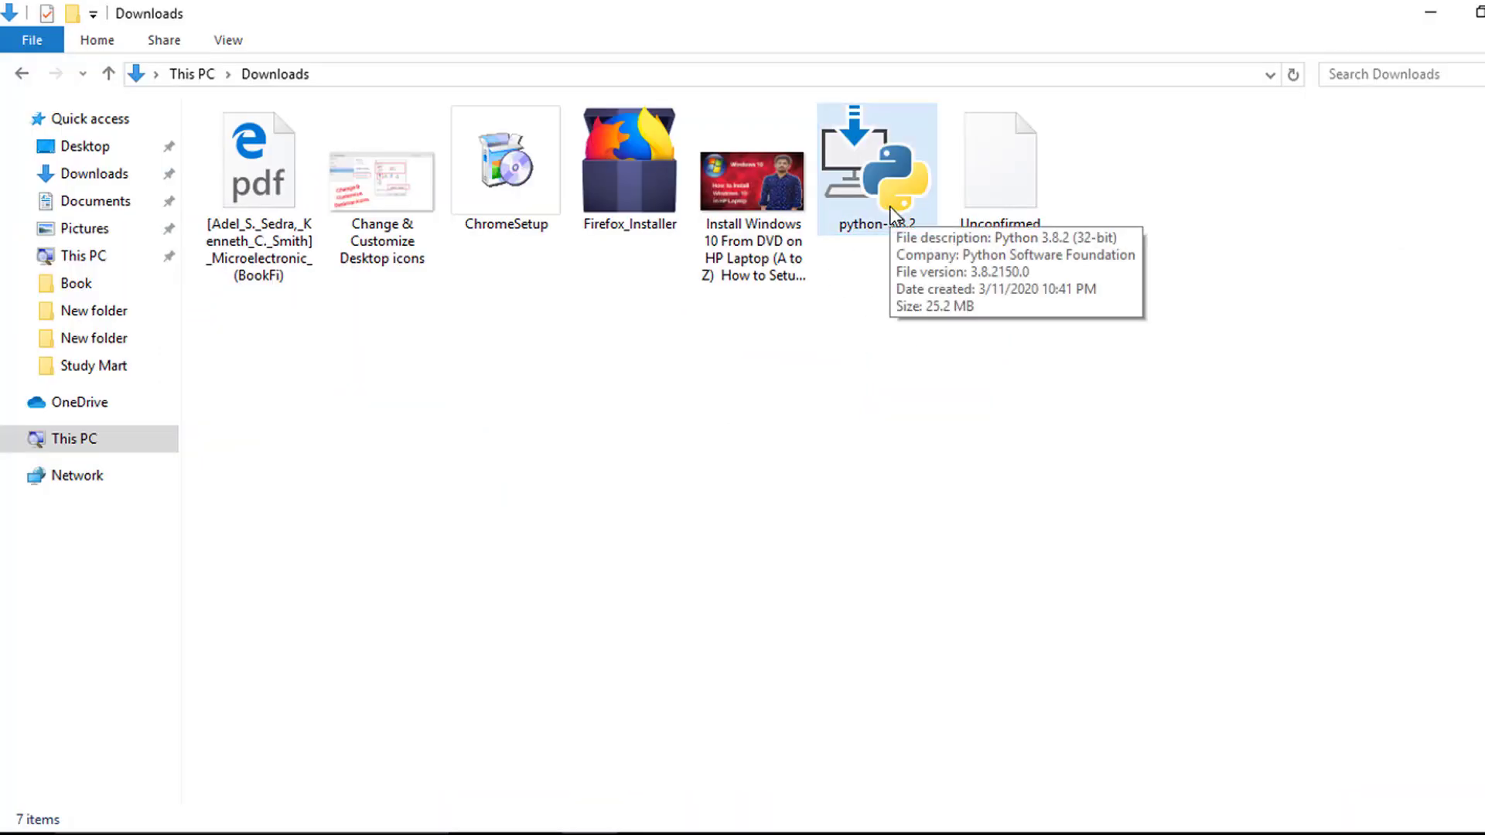
pyautogui.click(855, 165)
pyautogui.doubleClick(856, 166)
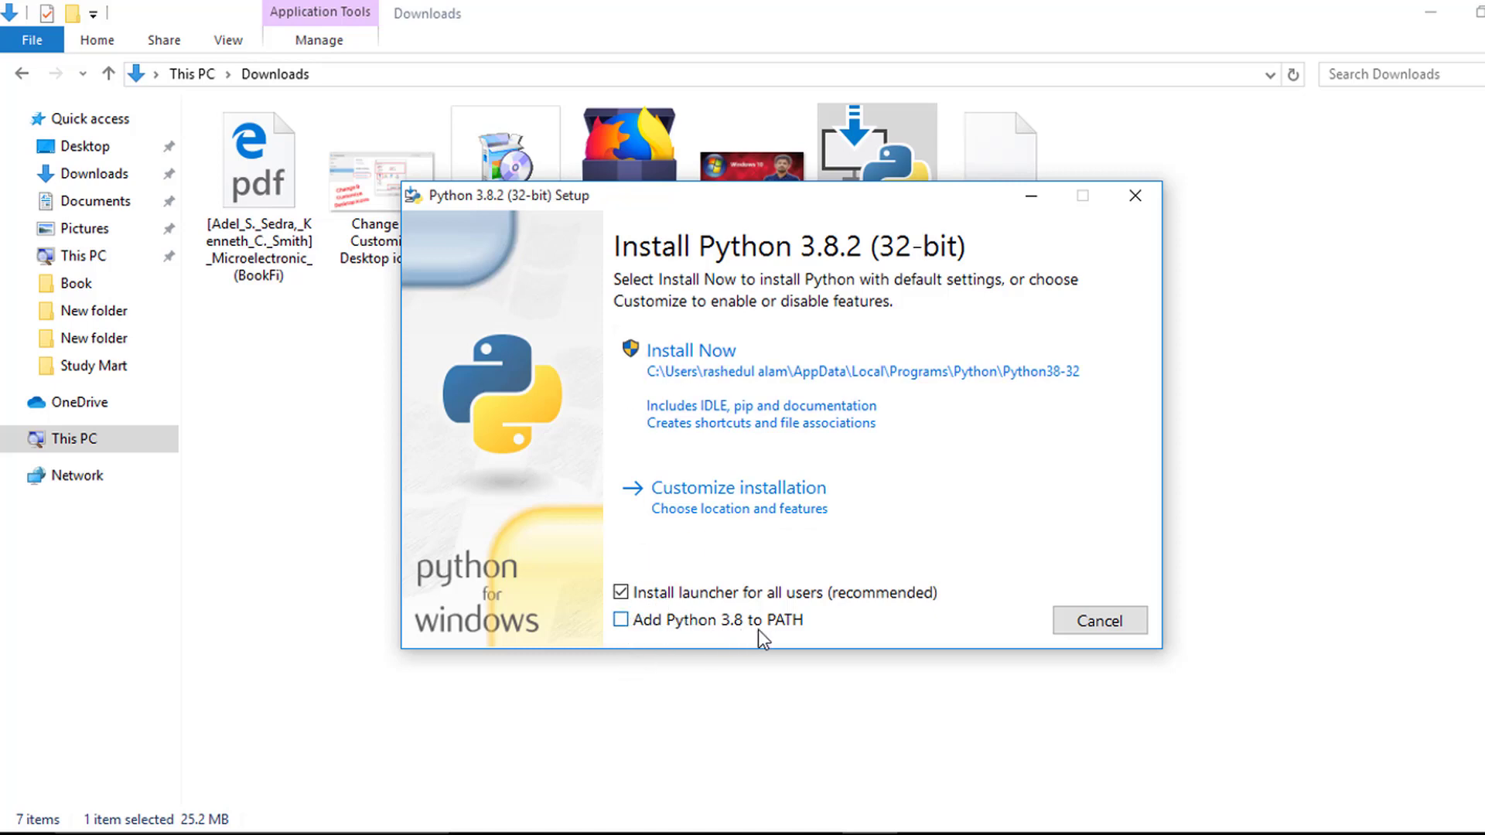
# - Install Python 3.8.2 with 'Add Python 3.8 to PATH' ticked and close setup after success
pyautogui.click(620, 620)
pyautogui.click(794, 368)
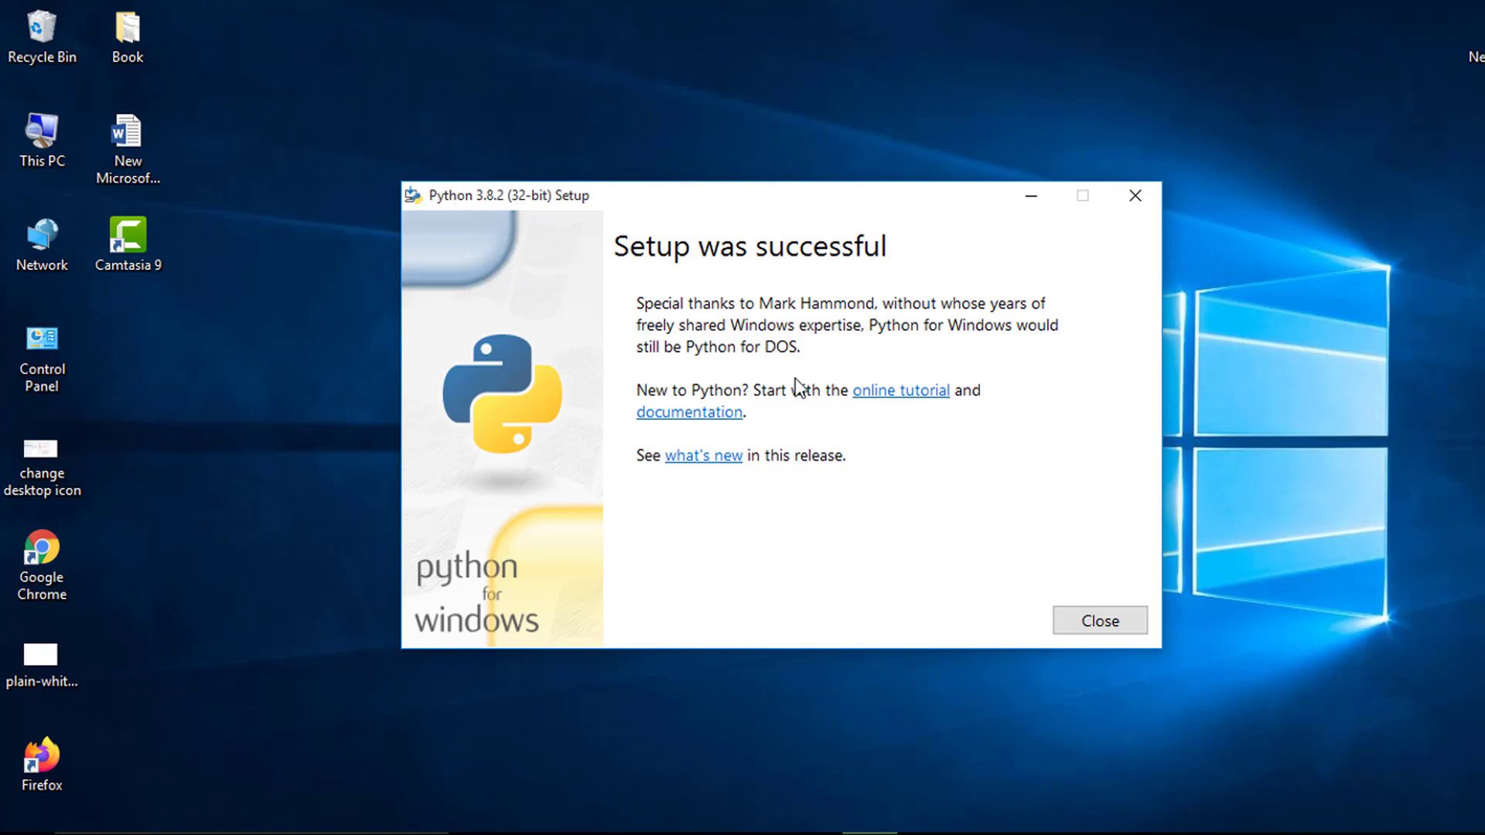
pyautogui.click(1094, 626)
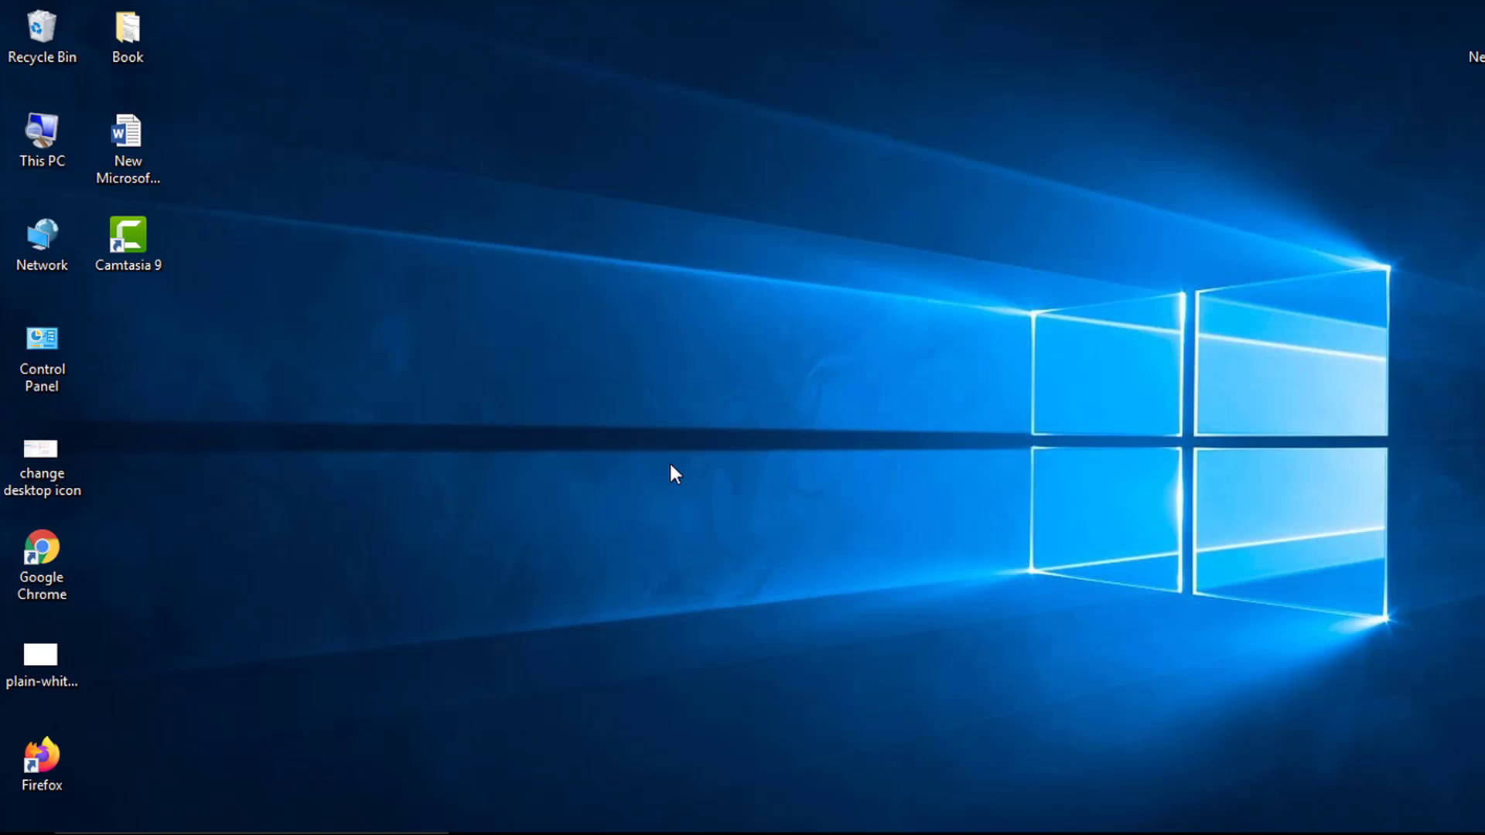
# - Launch IDLE from the Windows search panel
pyautogui.press('super+s')
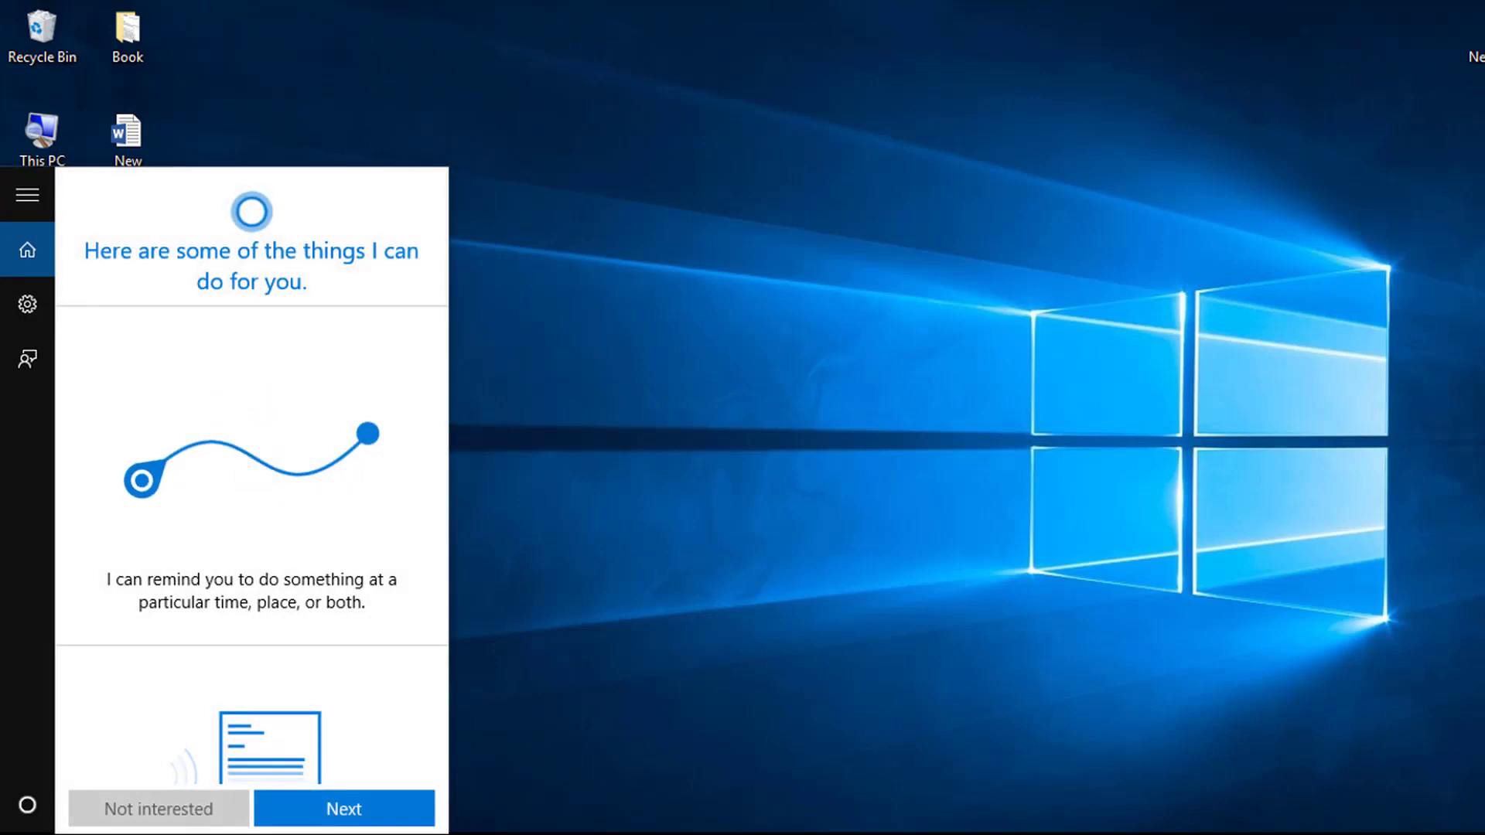
pyautogui.write('id')
pyautogui.press('Return')
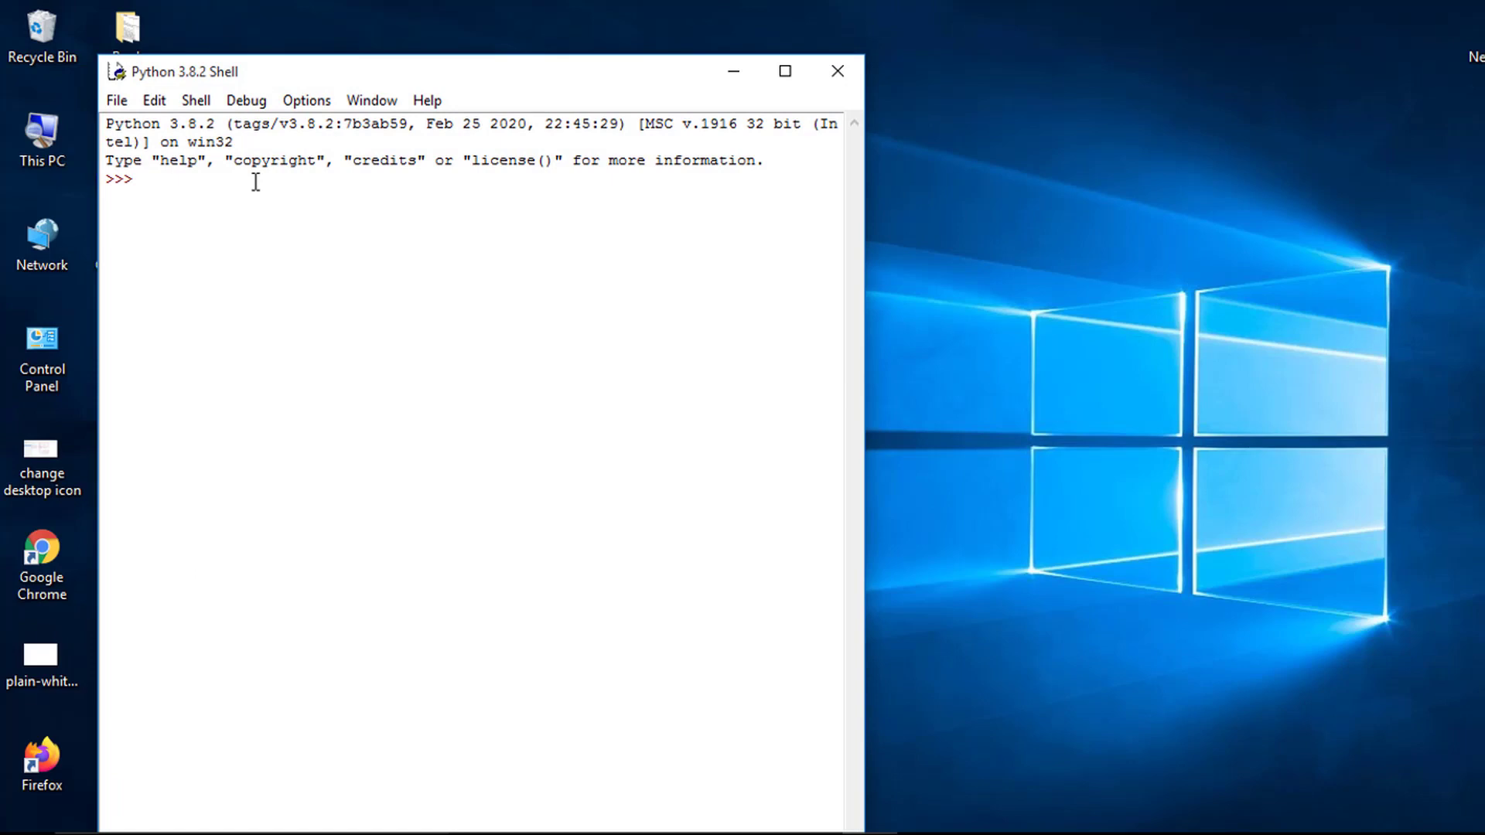
pyautogui.write('print')
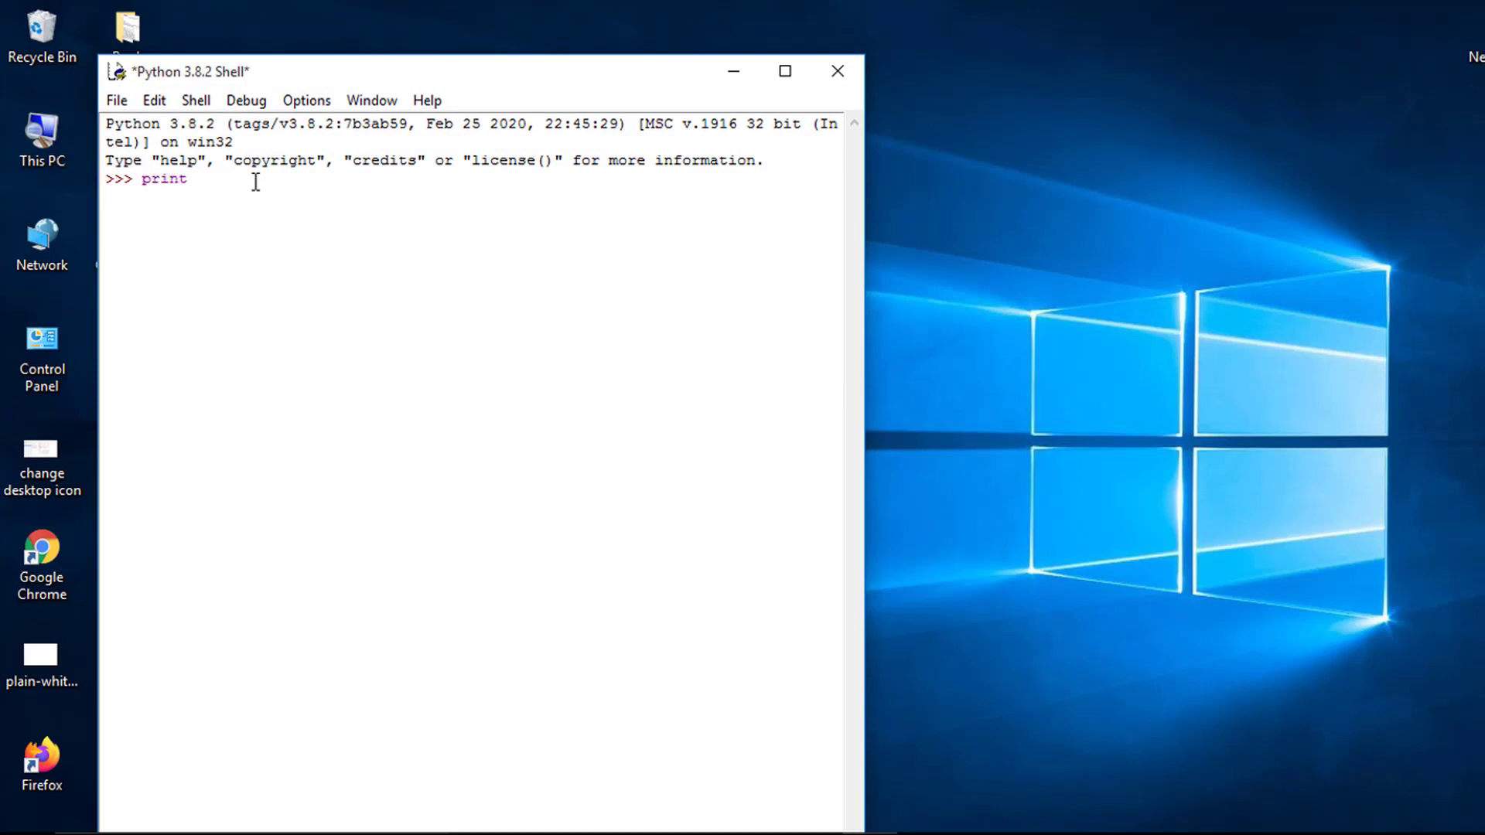
pyautogui.write('(')
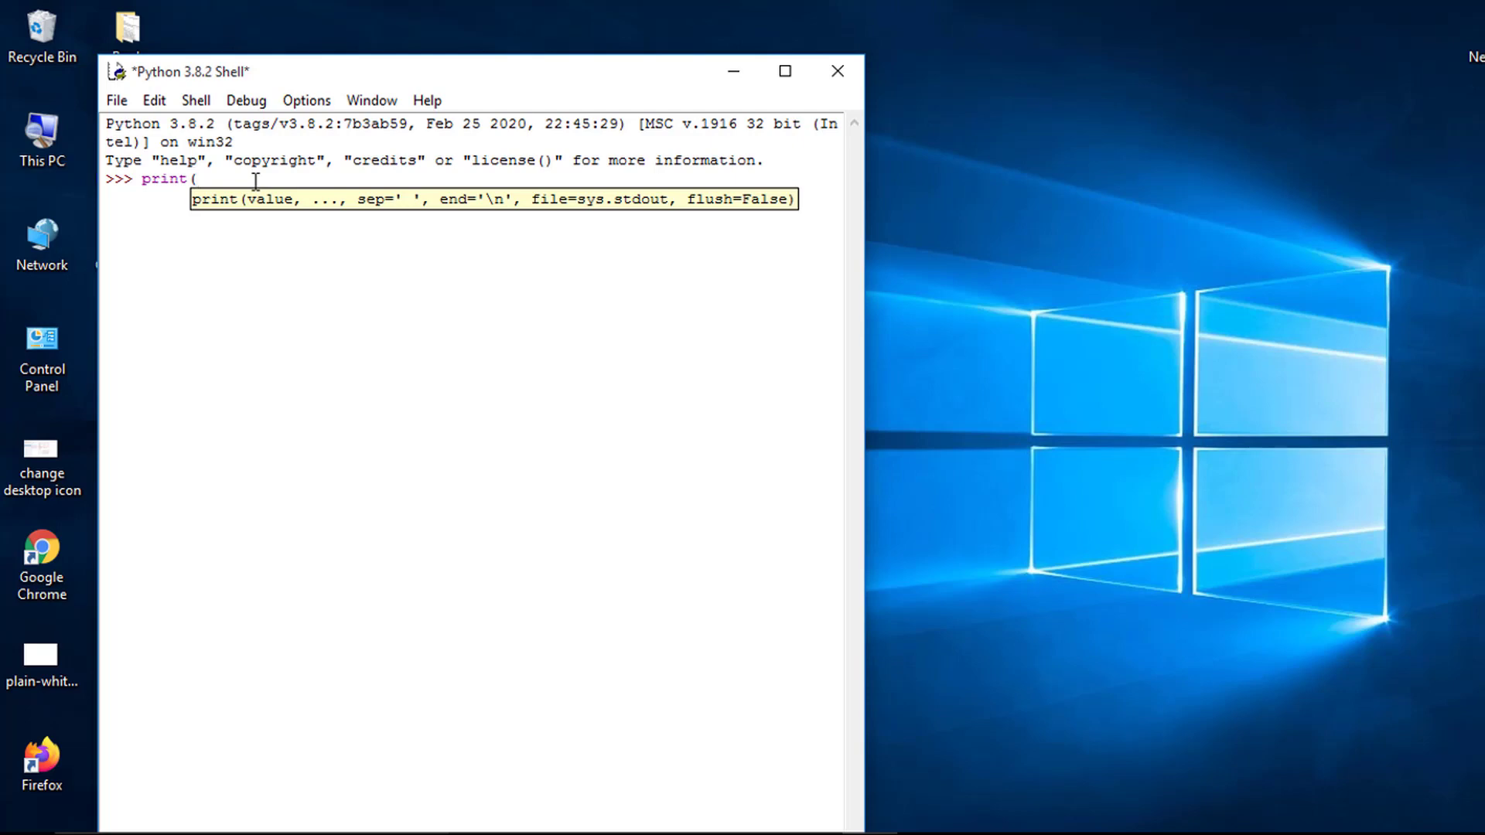
pyautogui.write('"He')
pyautogui.write('llo ')
pyautogui.write('World')
pyautogui.write('")')
# - Run a print statement outputting Hello World in the shell, then close IDLE
pyautogui.press('Return')
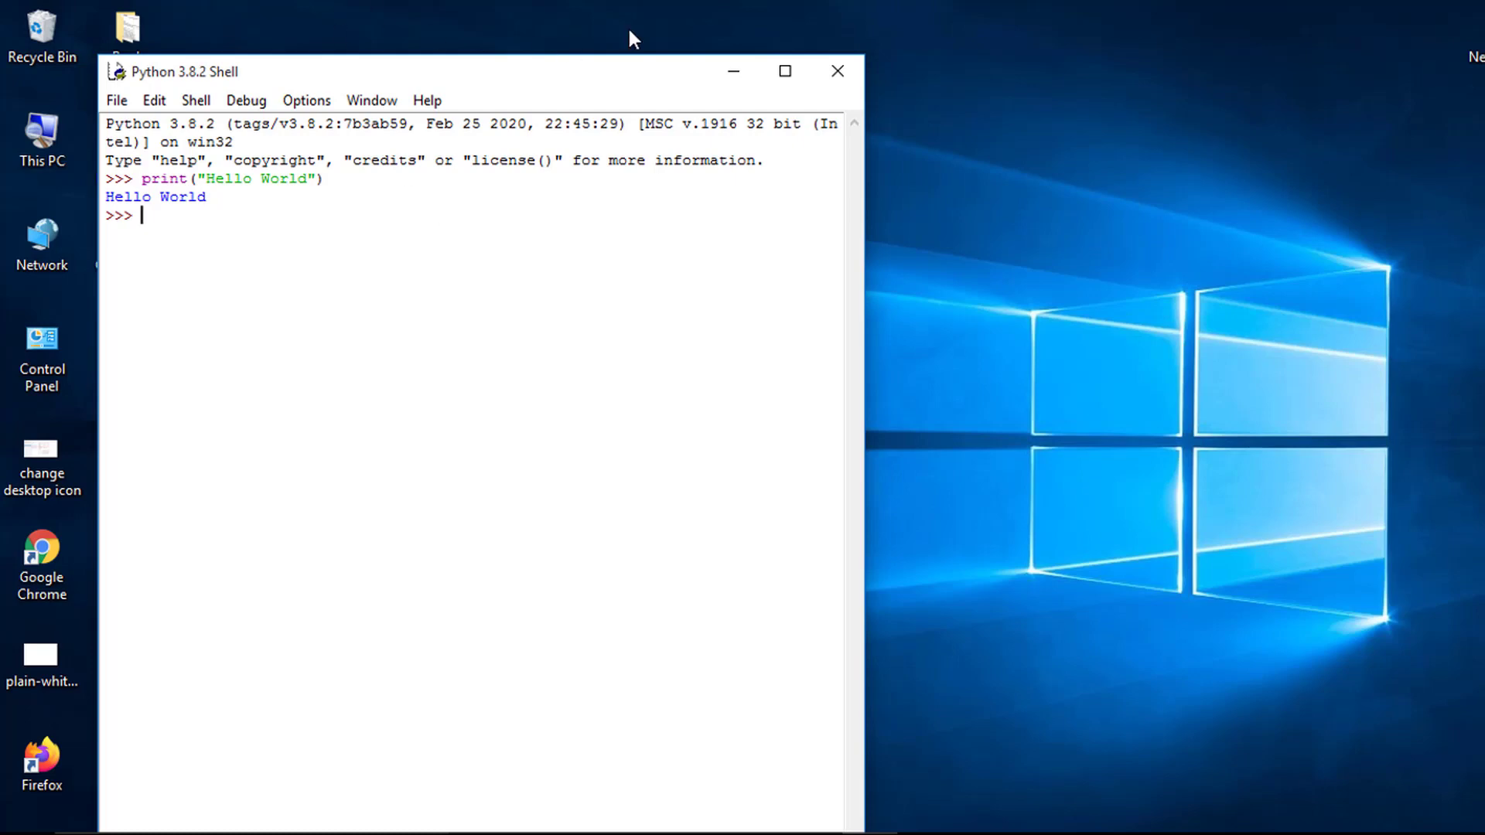
pyautogui.click(838, 71)
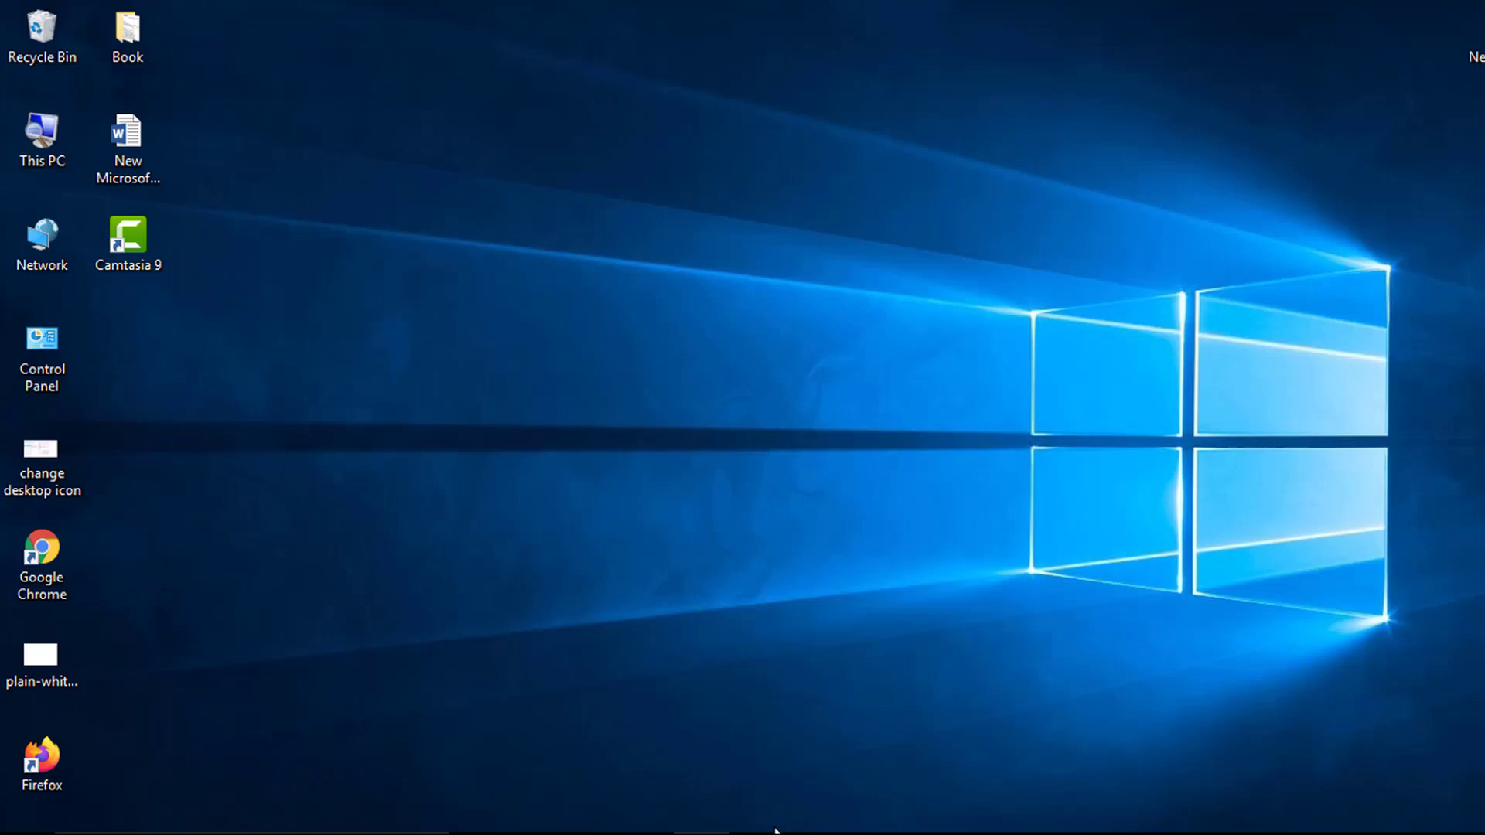
# - Search Chrome for 'download pycharm' and go to the JetBrains Download PyCharm page
pyautogui.click(775, 831)
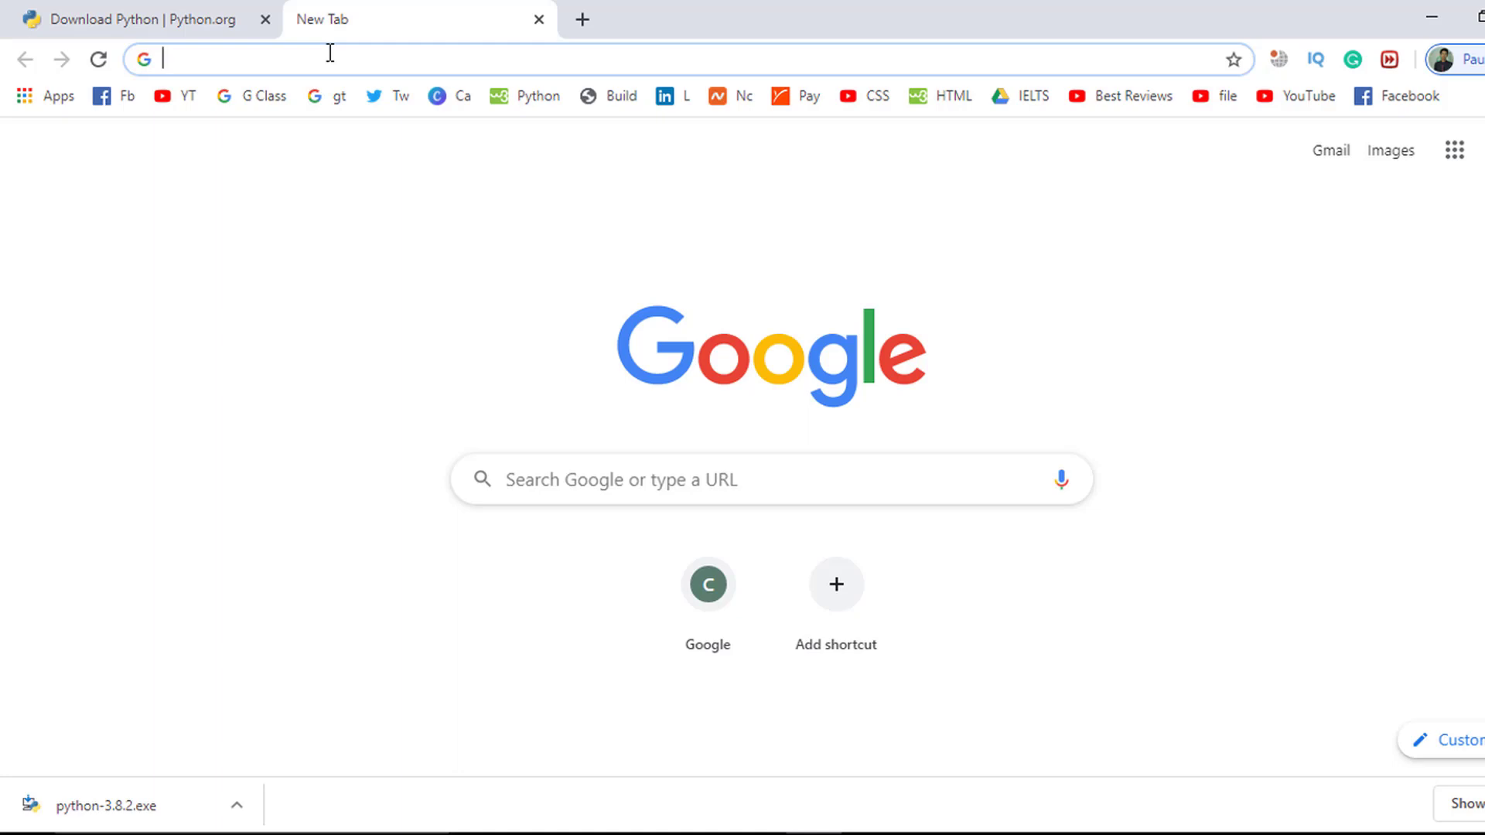
pyautogui.write('do')
pyautogui.press('Return')
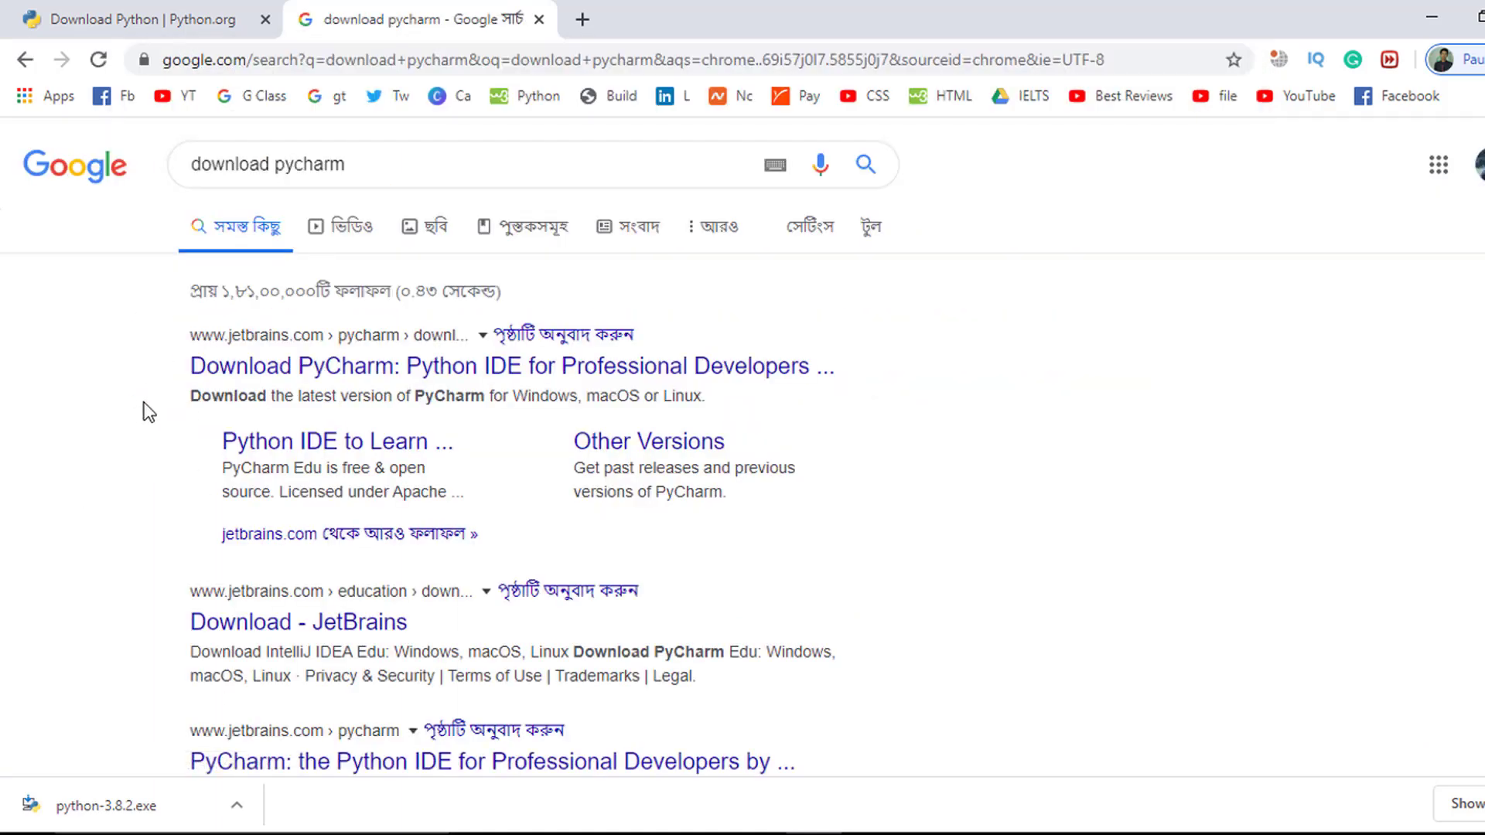
pyautogui.click(322, 366)
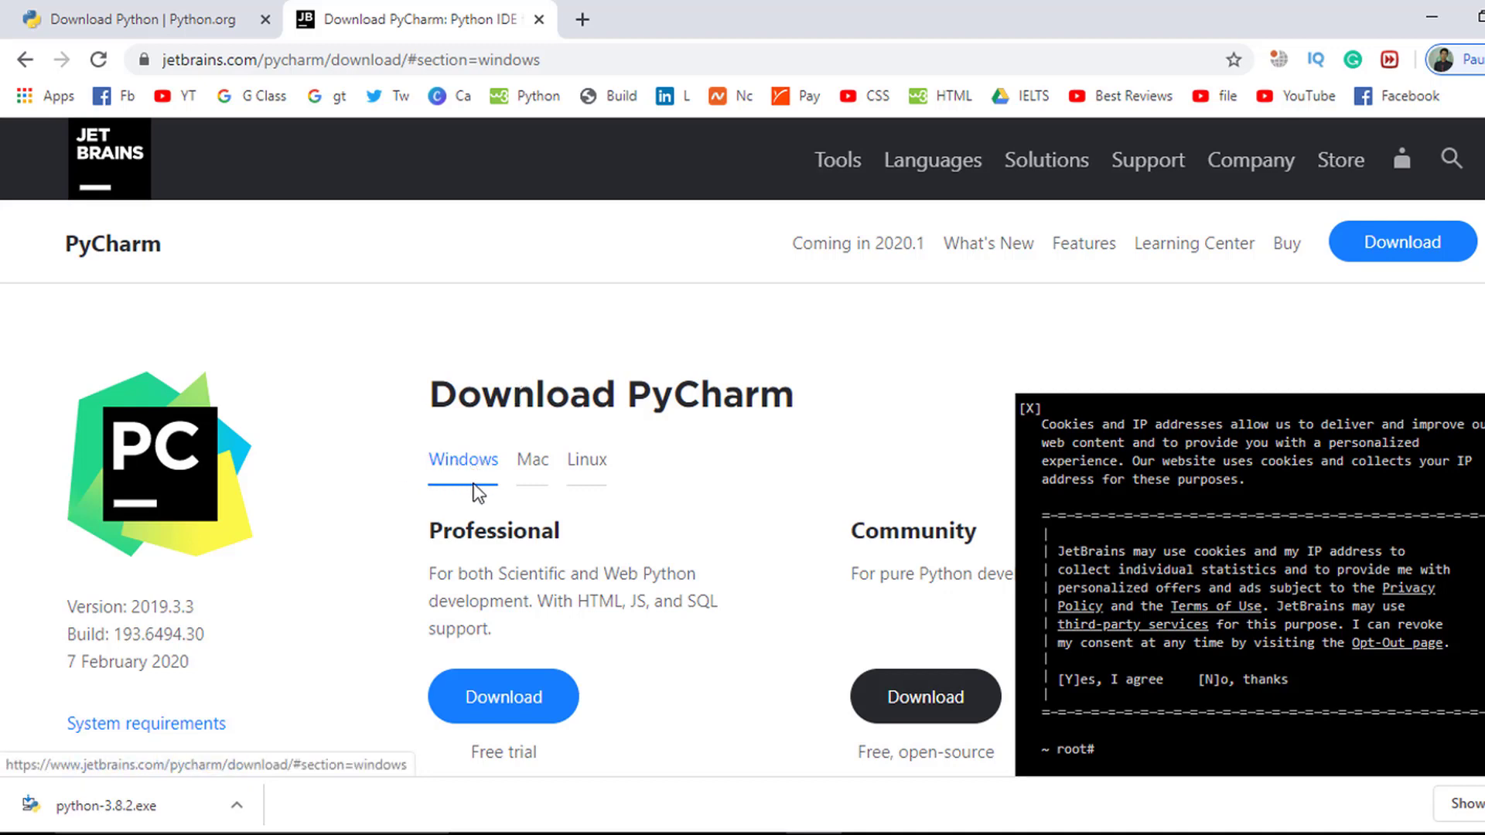
# - Download the free PyCharm Community edition for Windows, ticking the educational materials consent
pyautogui.click(586, 460)
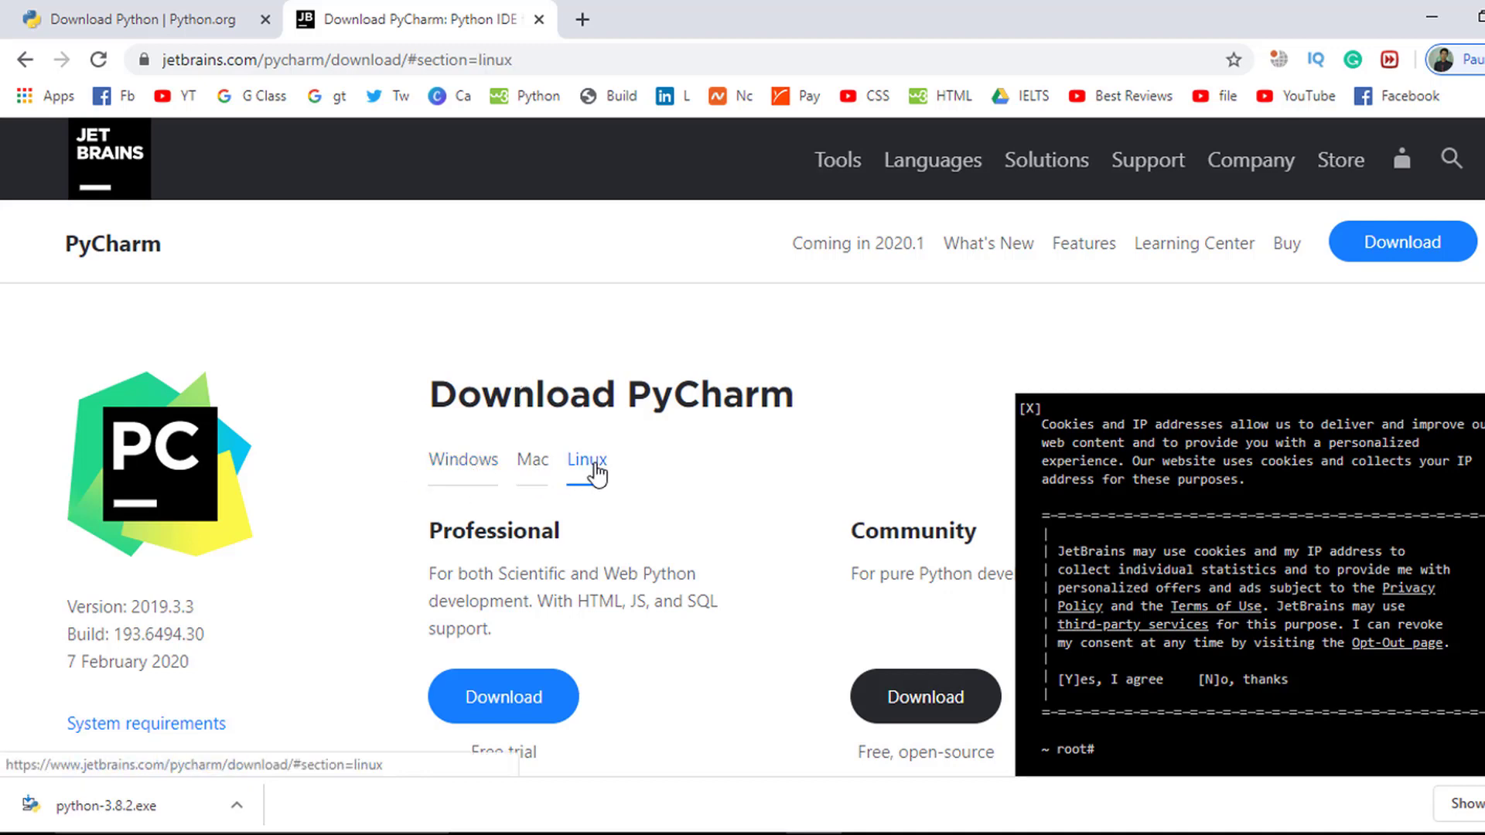
pyautogui.click(464, 469)
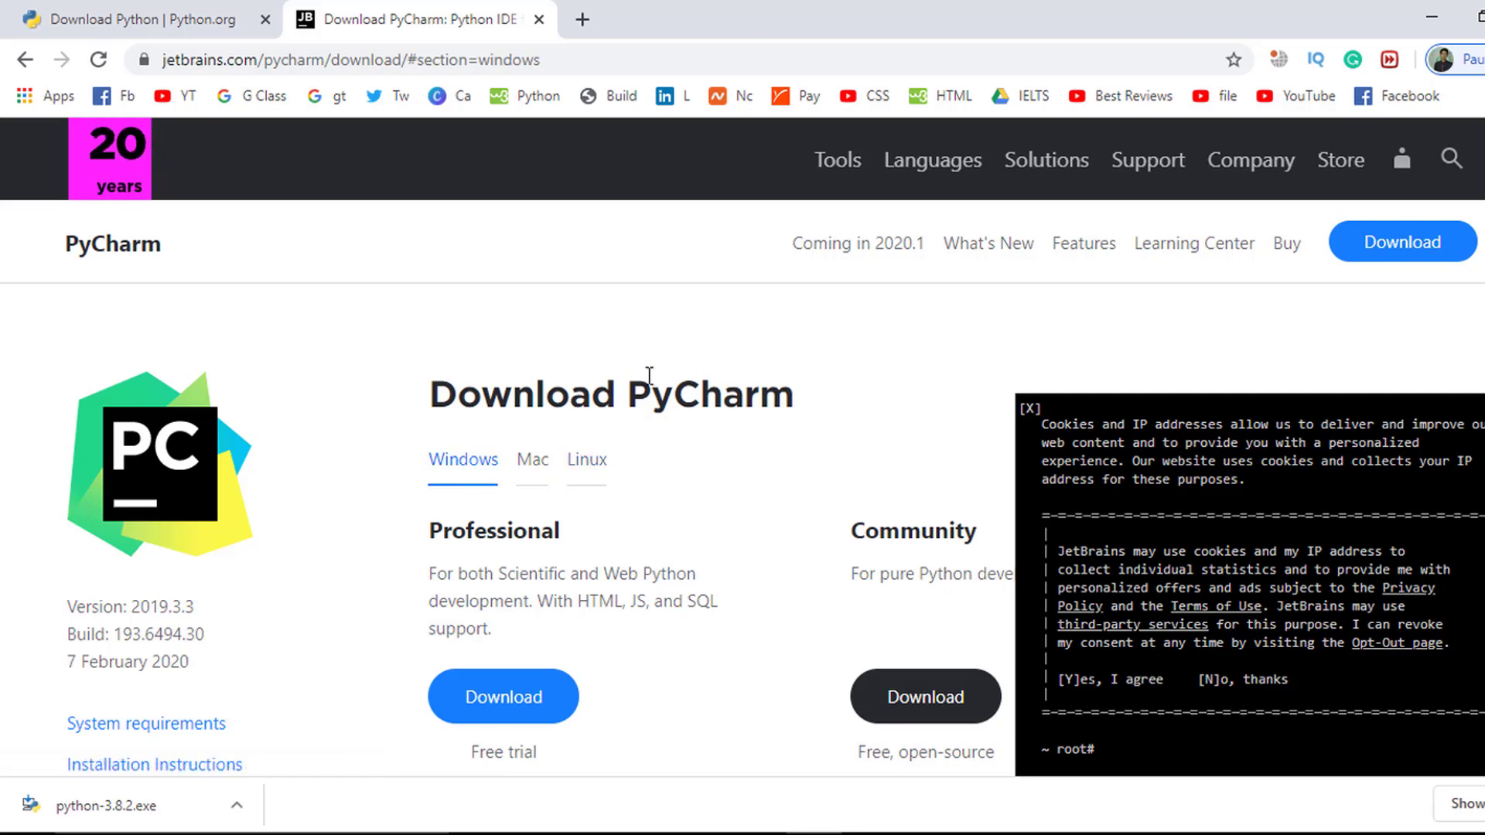
pyautogui.scroll(-1, 648, 375)
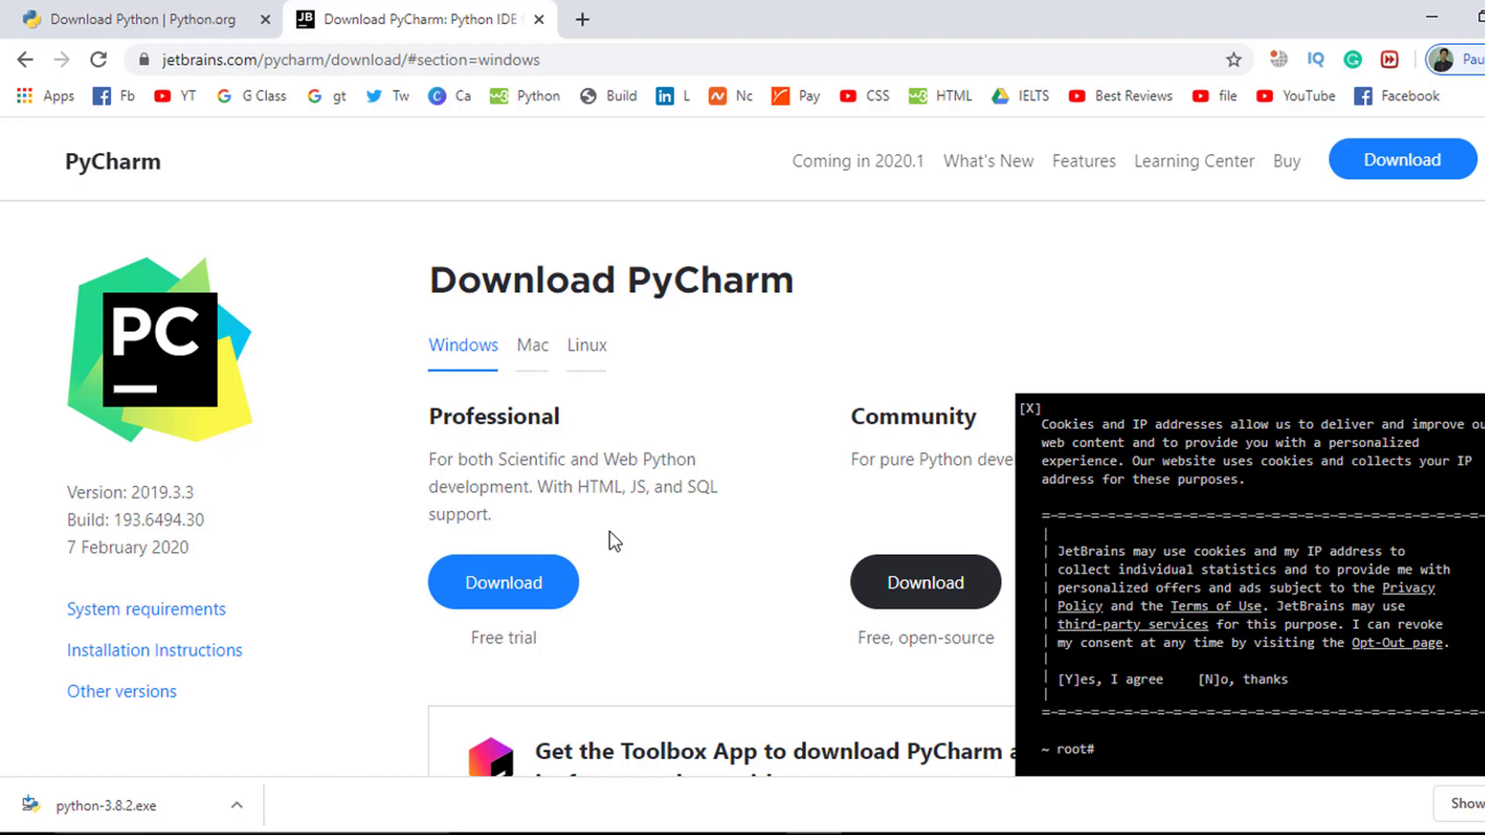
pyautogui.click(924, 583)
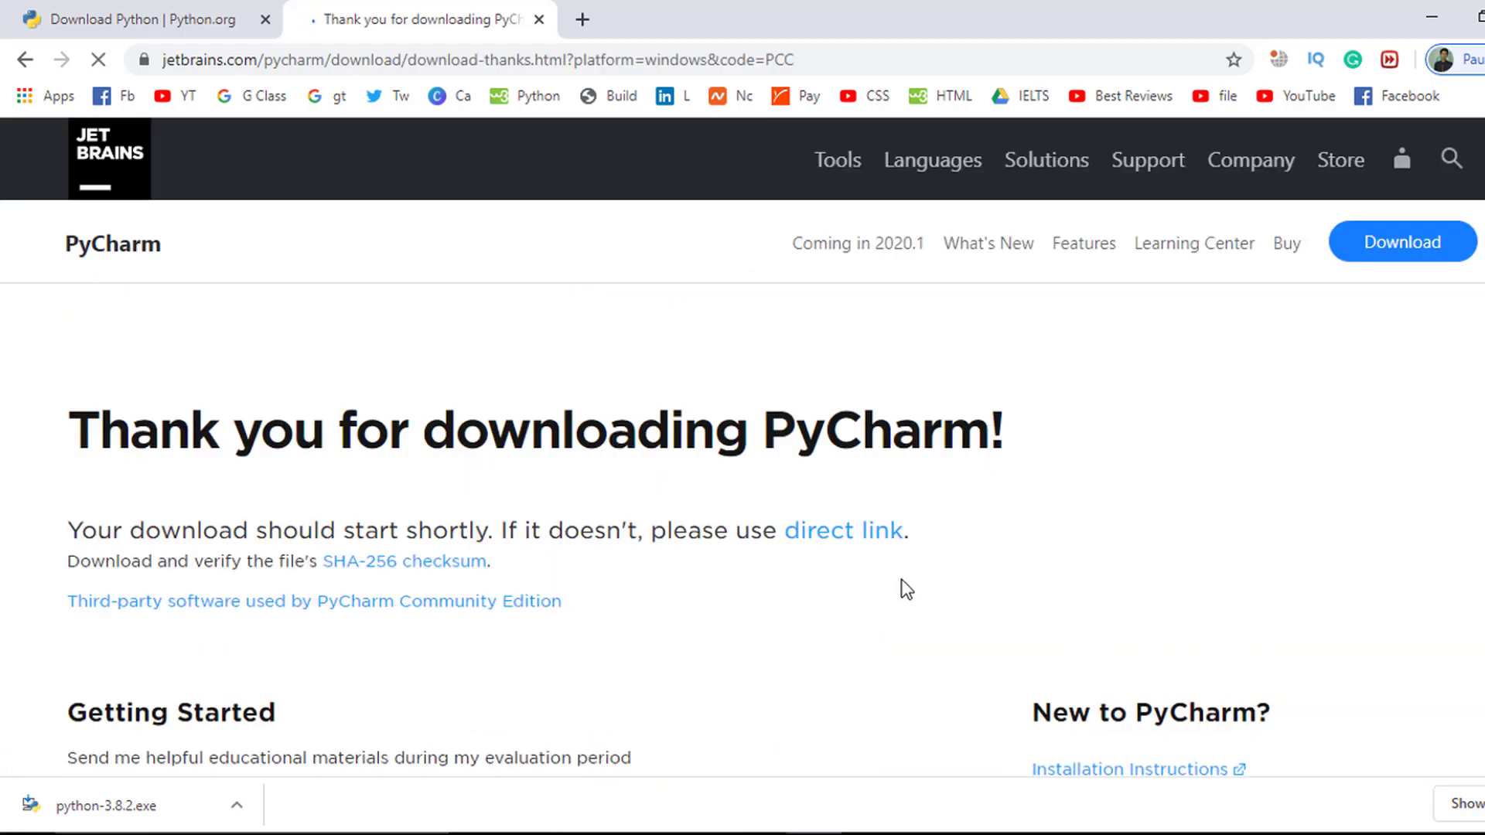
pyautogui.scroll(-5, 910, 559)
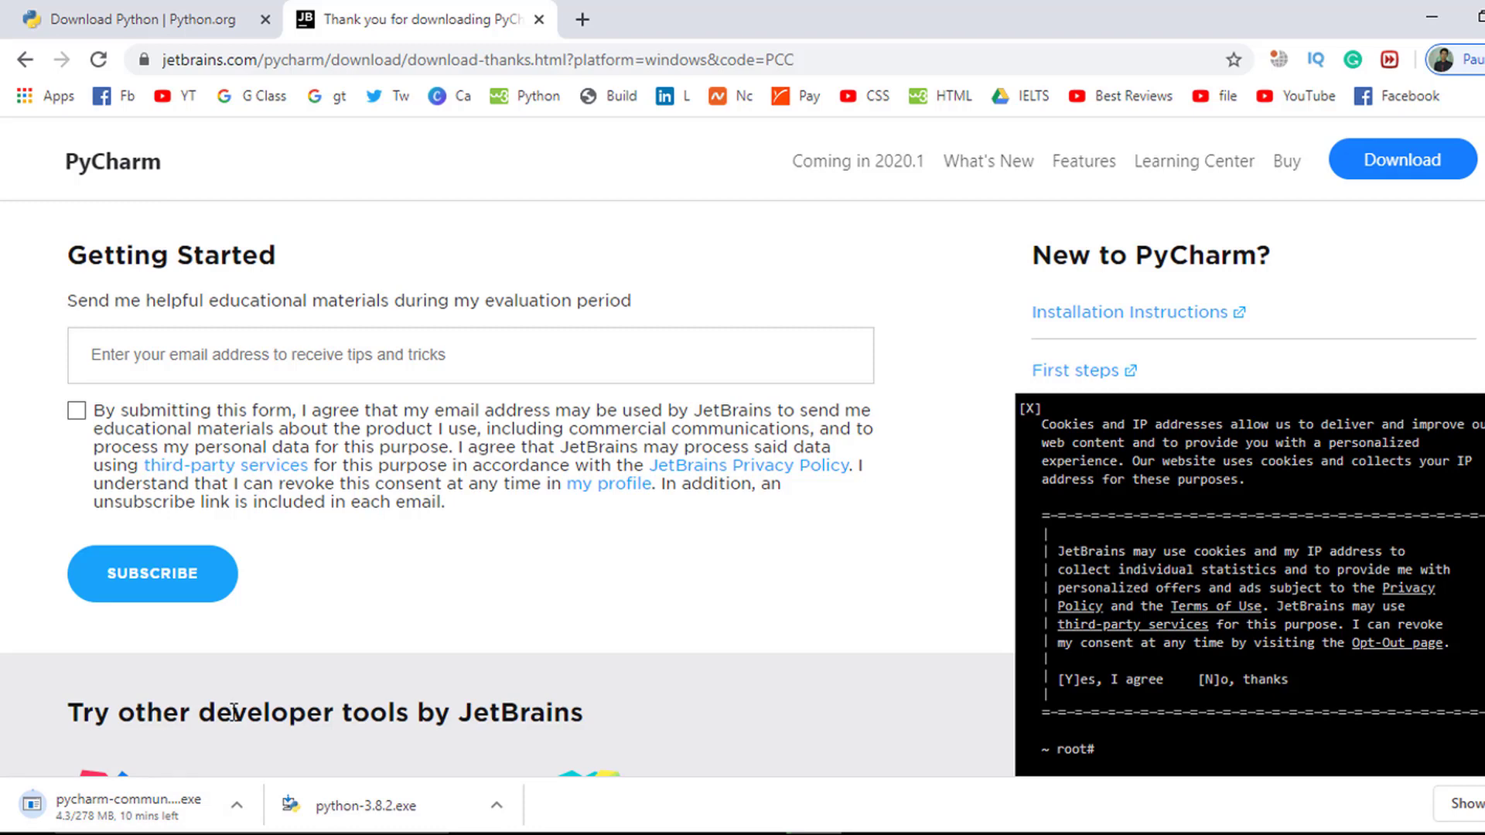
pyautogui.click(429, 502)
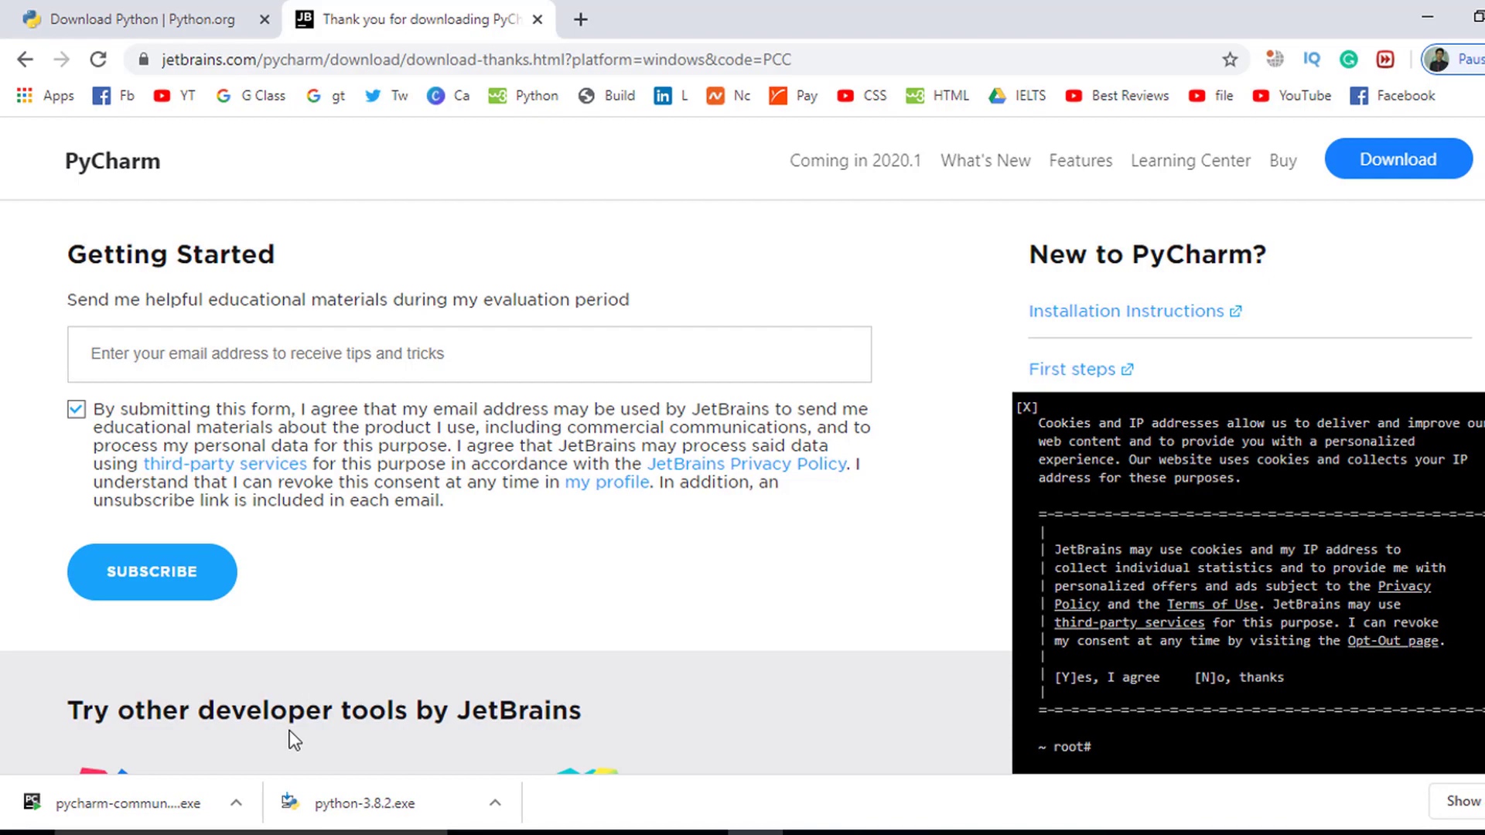
# - Show the downloaded PyCharm installer in its Downloads folder
pyautogui.click(238, 803)
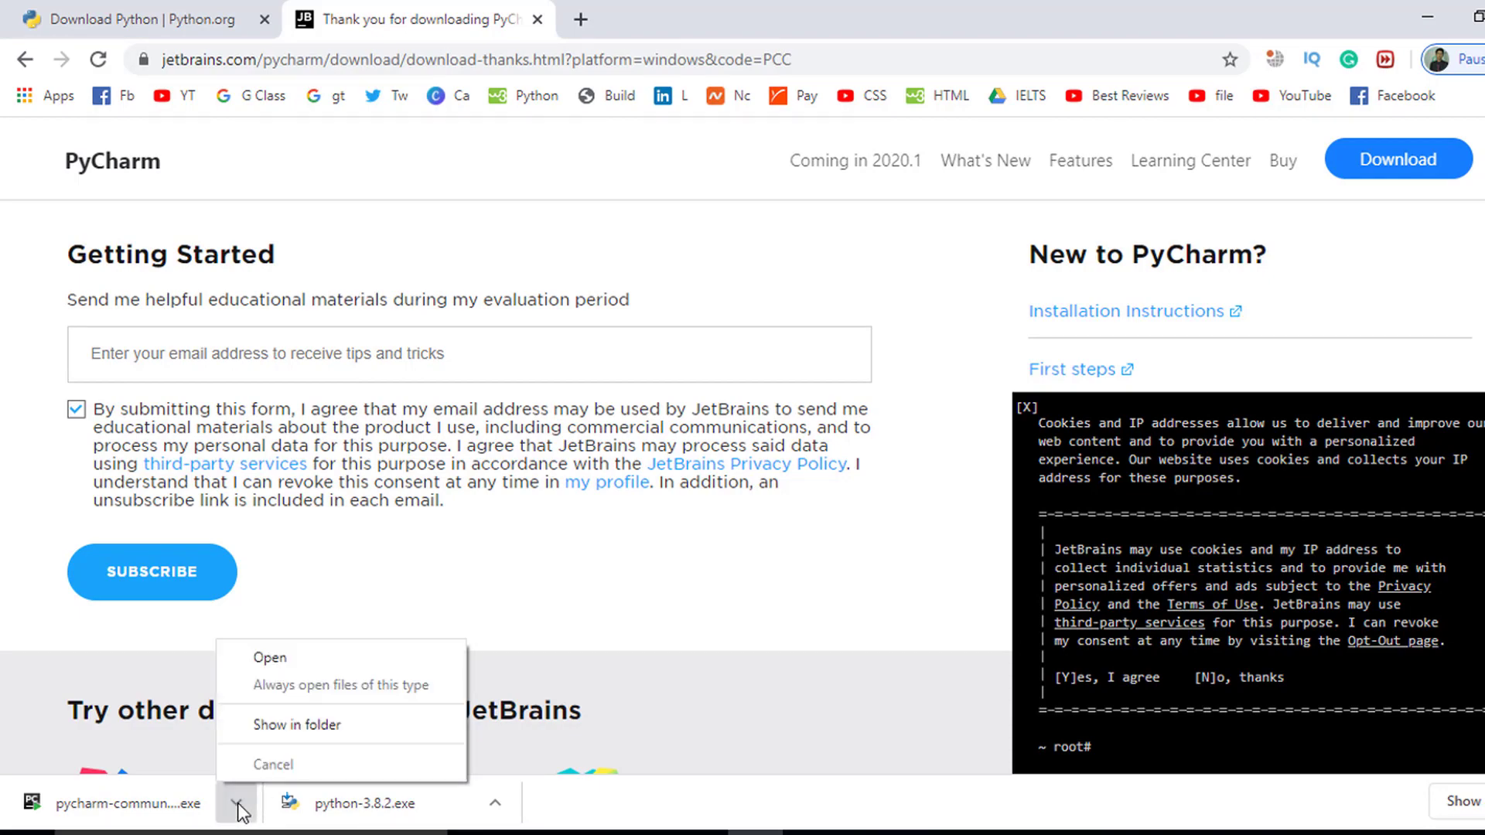
pyautogui.click(310, 729)
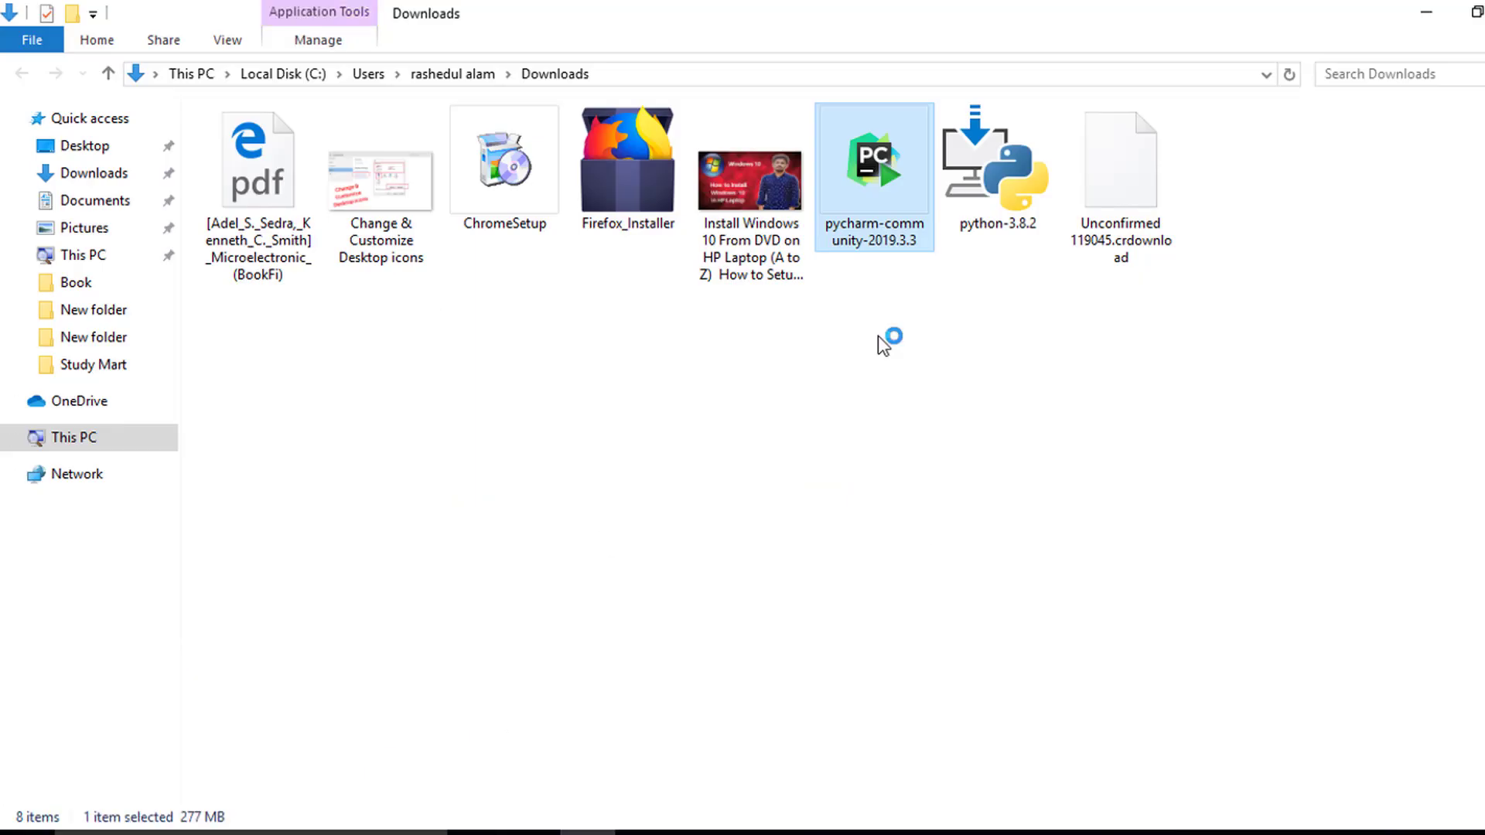
# - Launch the pycharm-community-2019.3.3 installer and keep the default install location
pyautogui.click(877, 168)
pyautogui.doubleClick(876, 169)
pyautogui.click(906, 609)
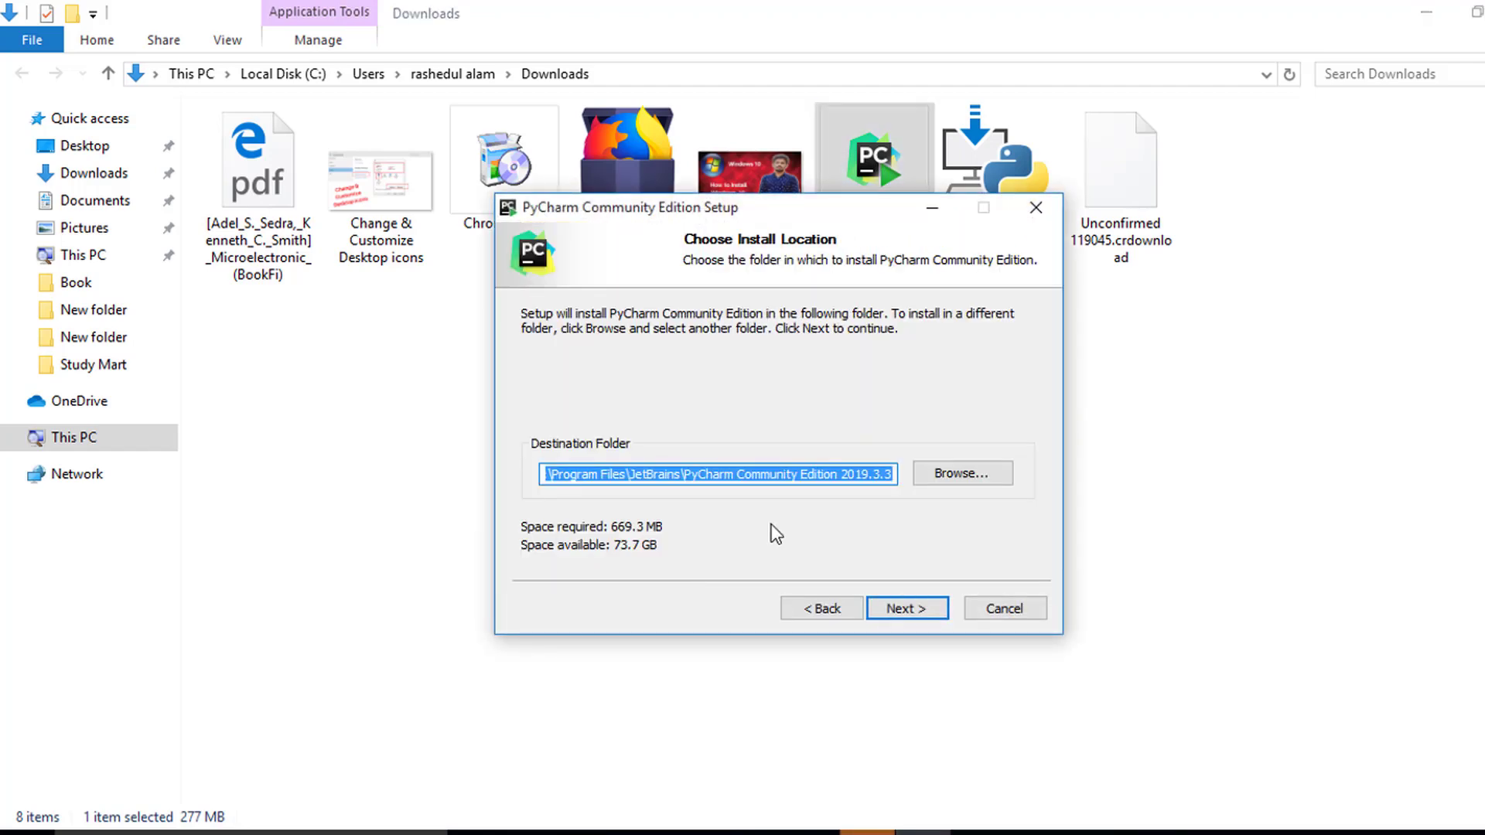
pyautogui.click(845, 475)
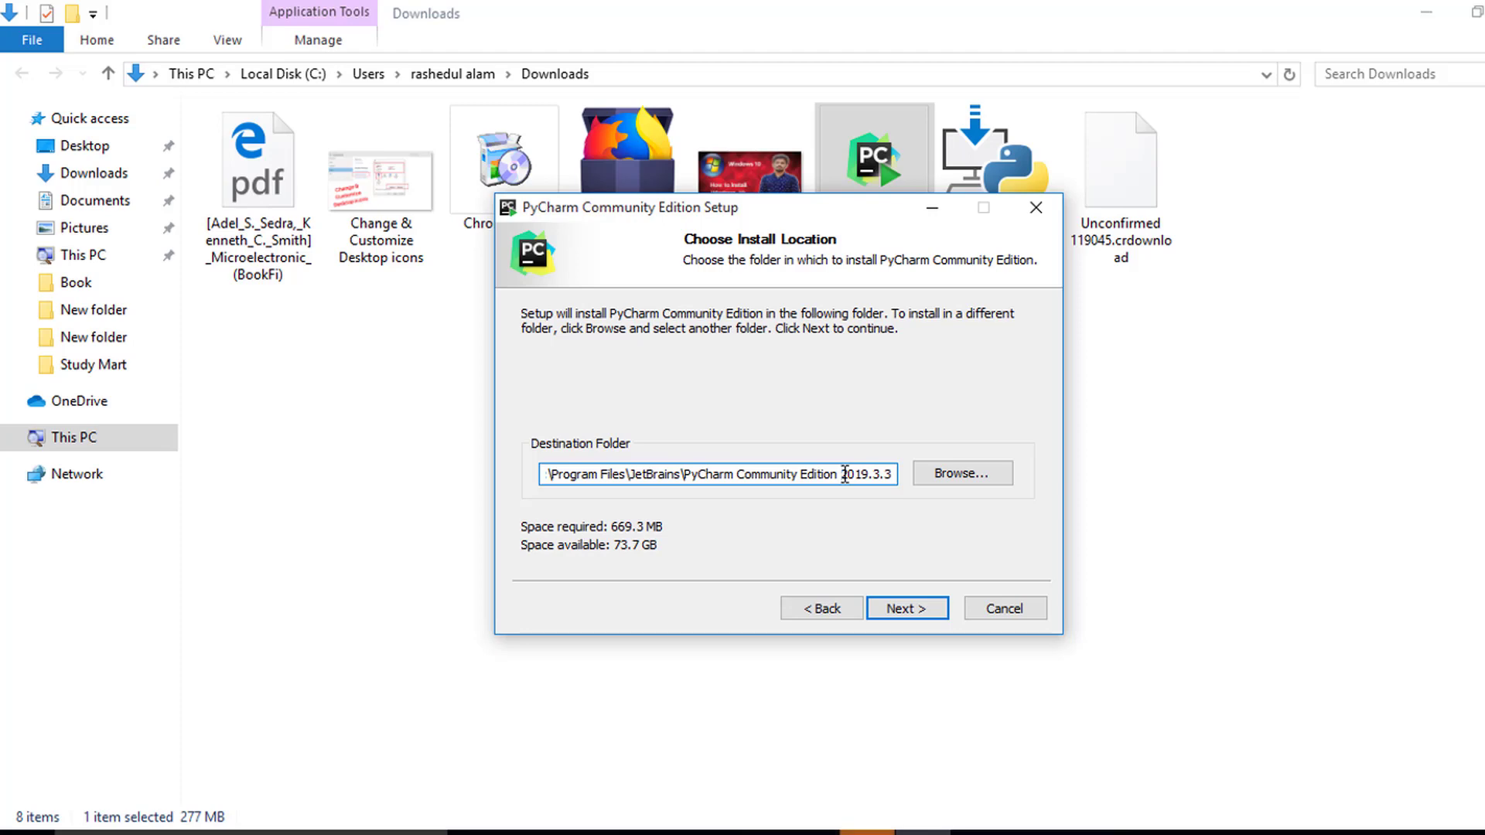
pyautogui.click(909, 609)
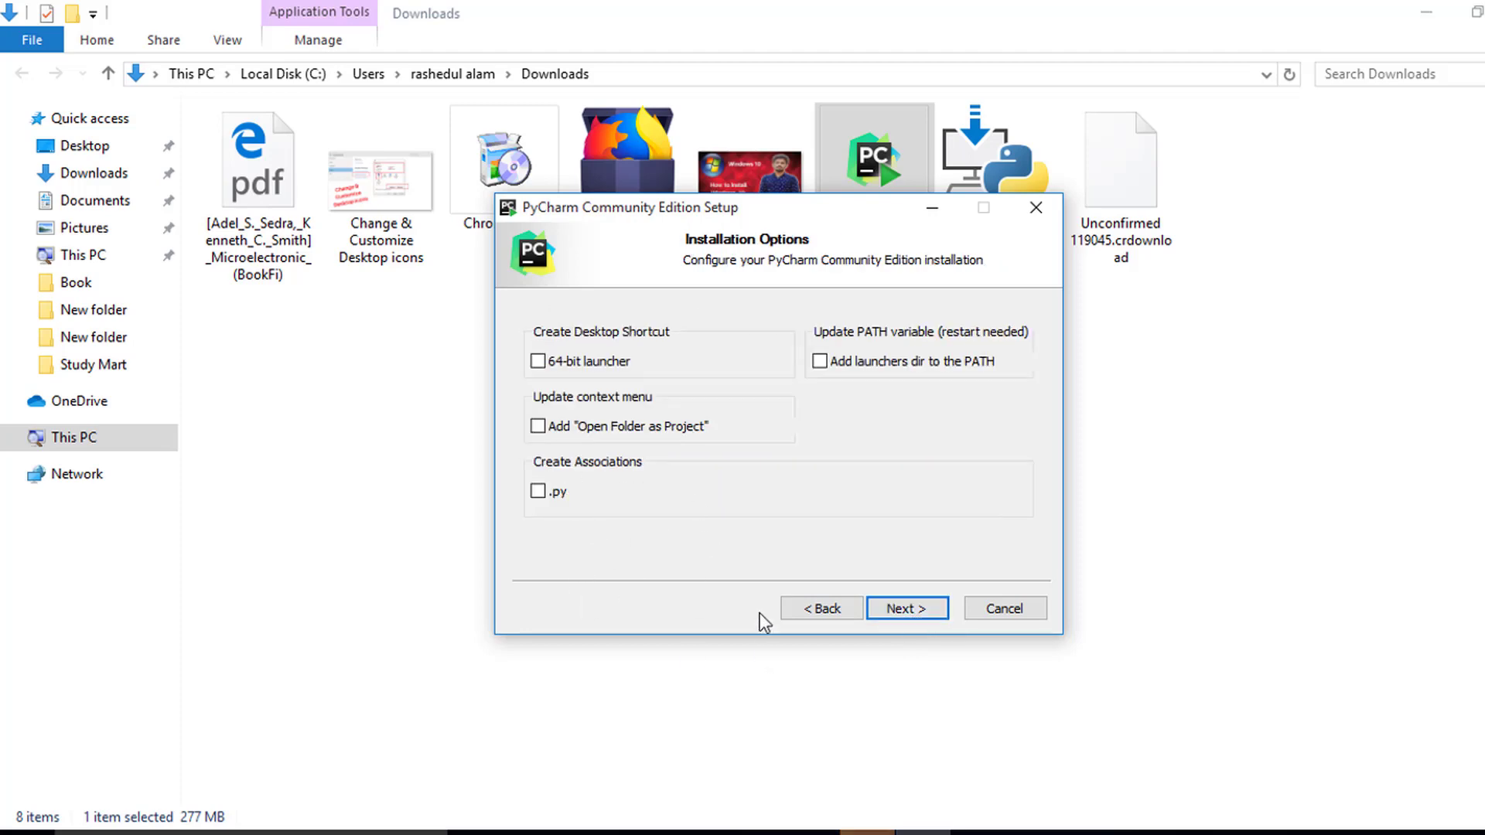
# - Choose a 64-bit desktop launcher shortcut and associate .py files with PyCharm
pyautogui.click(538, 362)
pyautogui.click(538, 492)
# - Install PyCharm Community Edition with the default JetBrains Start Menu folder
pyautogui.click(920, 612)
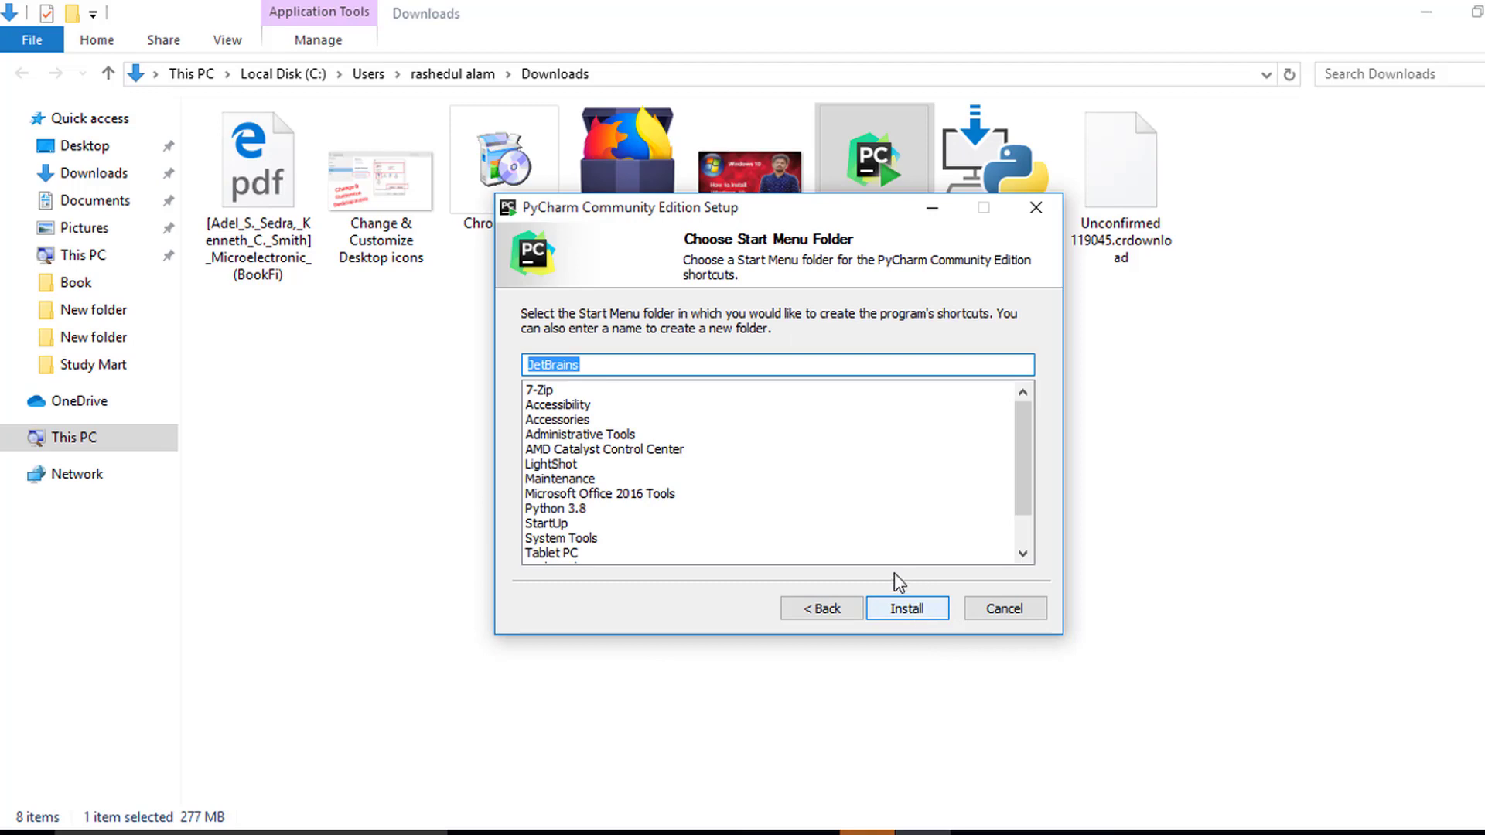
pyautogui.click(901, 612)
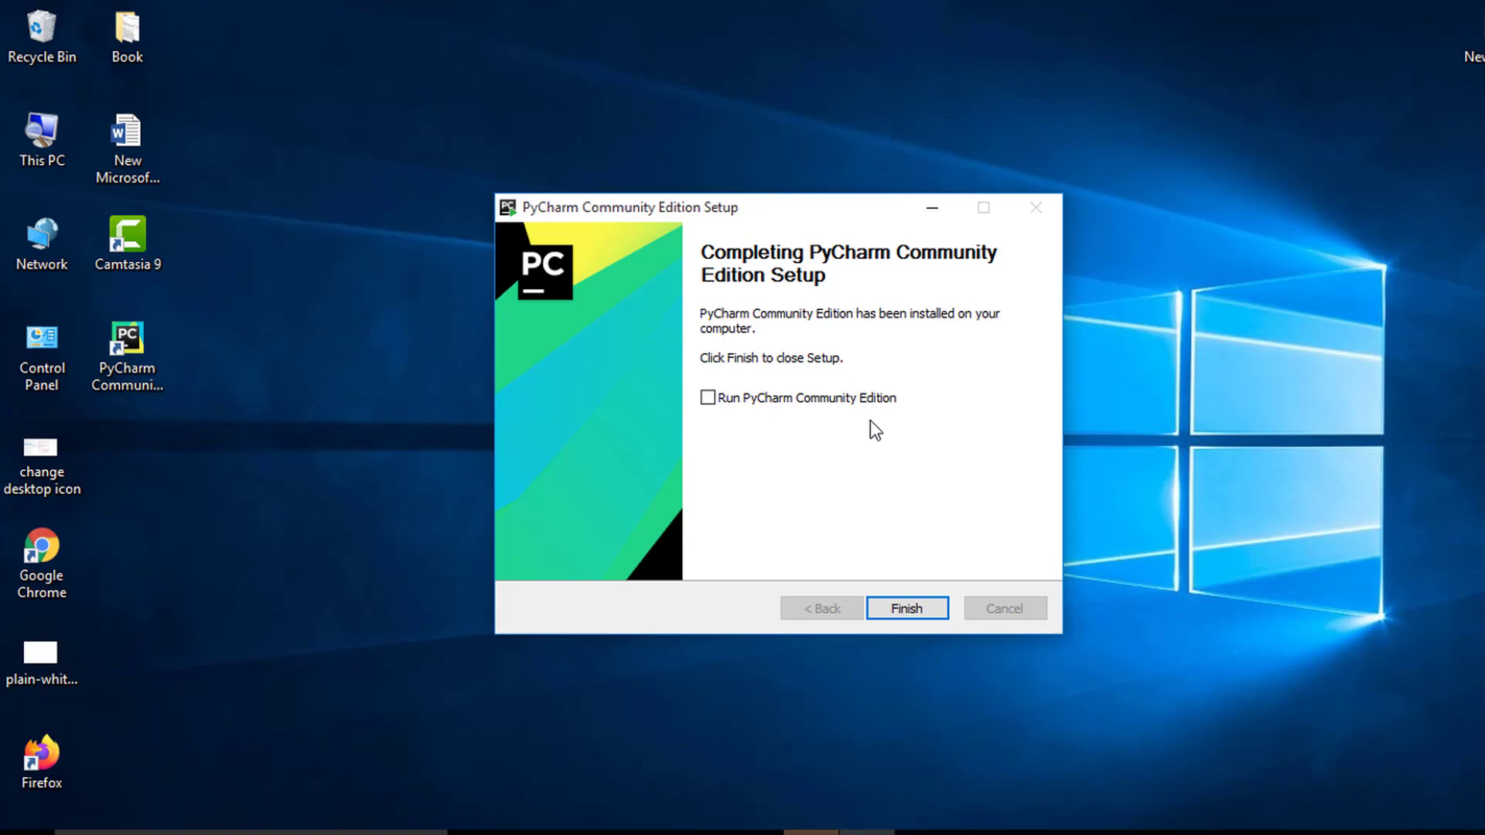
# - Finish setup, accept the JetBrains user agreement and decline sending usage statistics
pyautogui.click(903, 607)
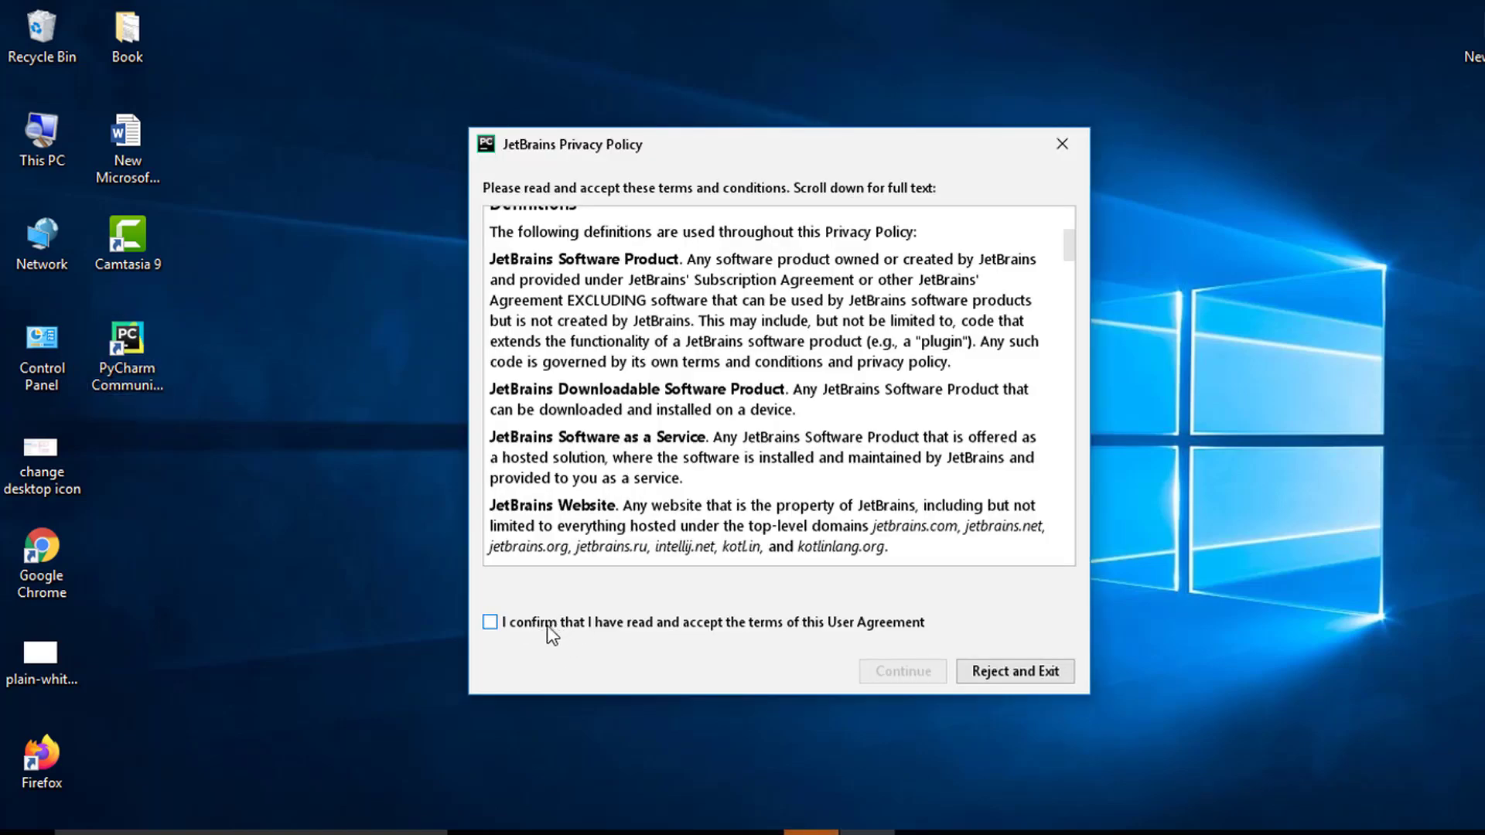
pyautogui.click(542, 623)
pyautogui.click(902, 671)
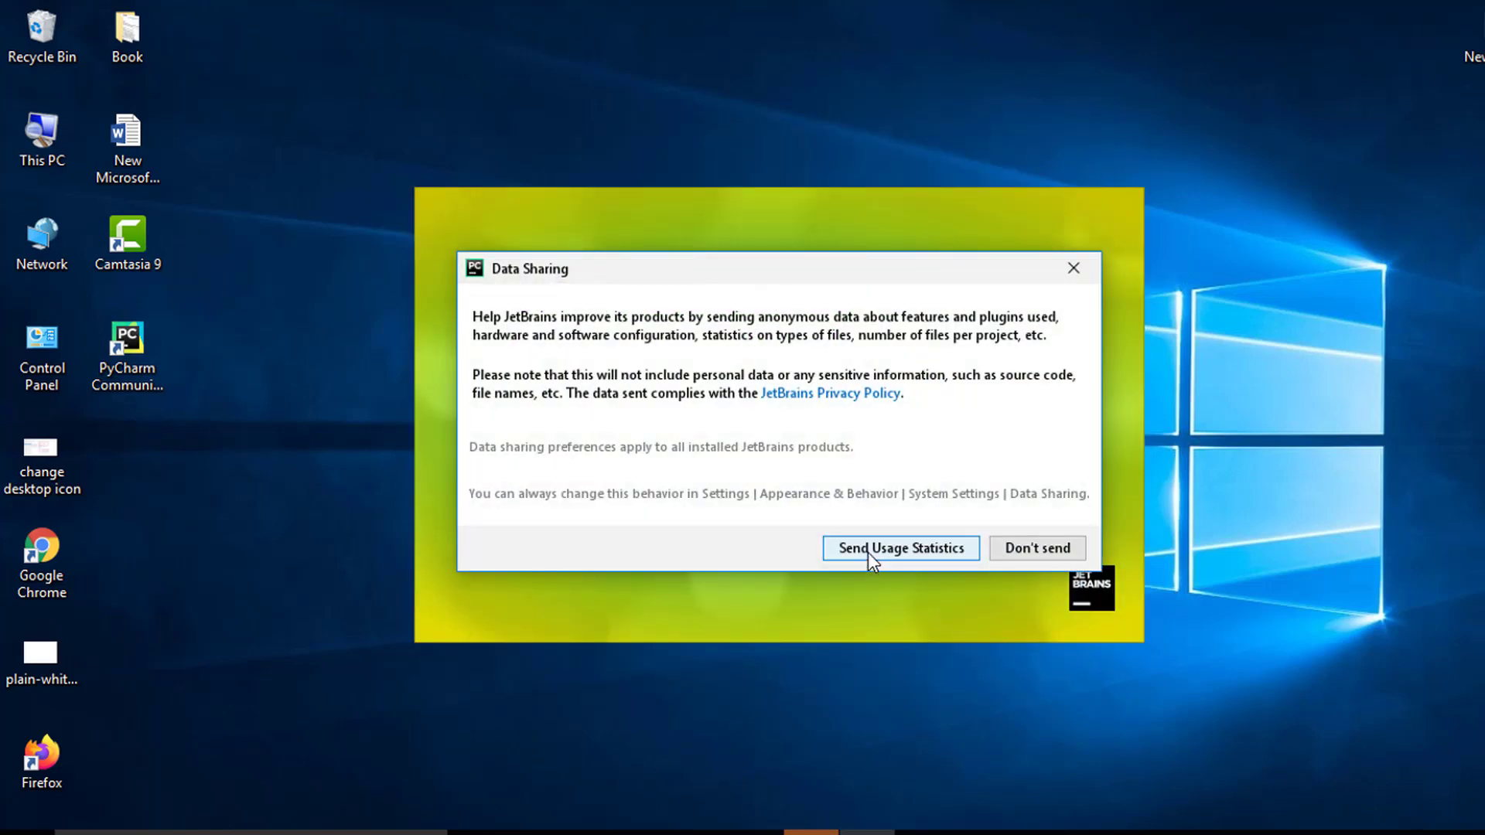
pyautogui.click(1040, 538)
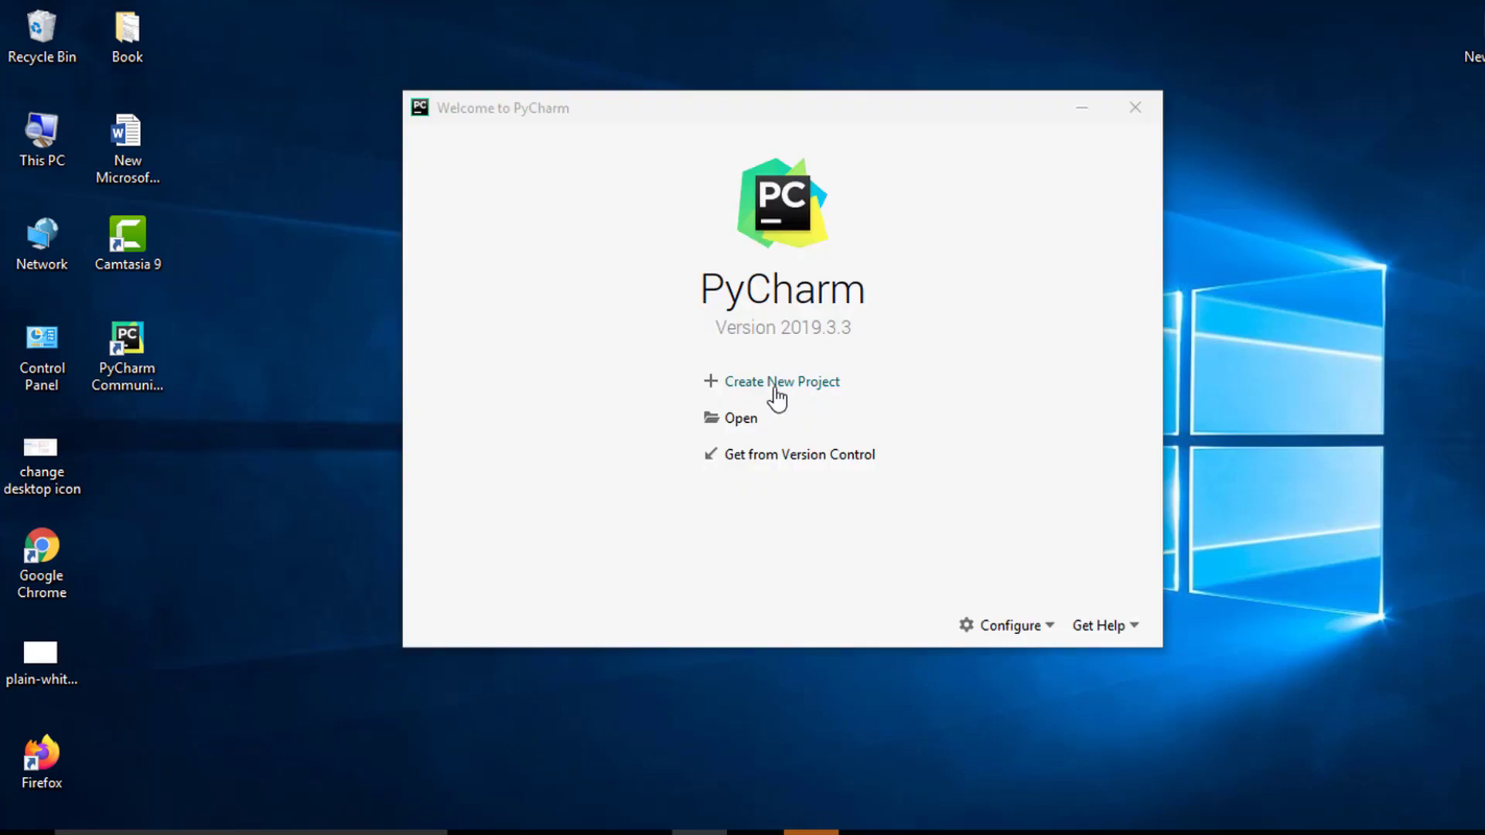
# - Create a new project named hello with its own virtual environment
pyautogui.click(776, 385)
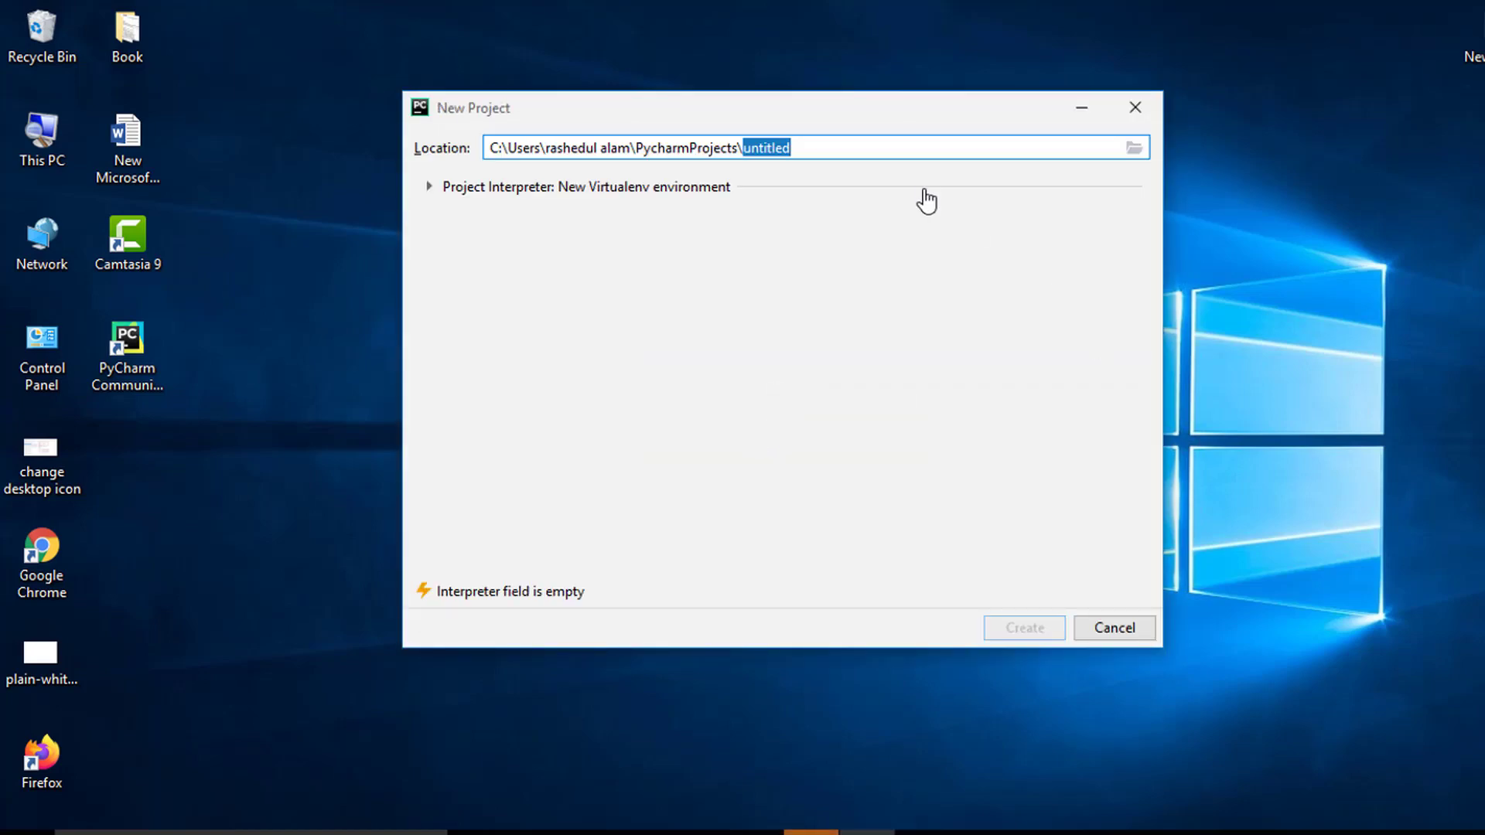
pyautogui.write('hello')
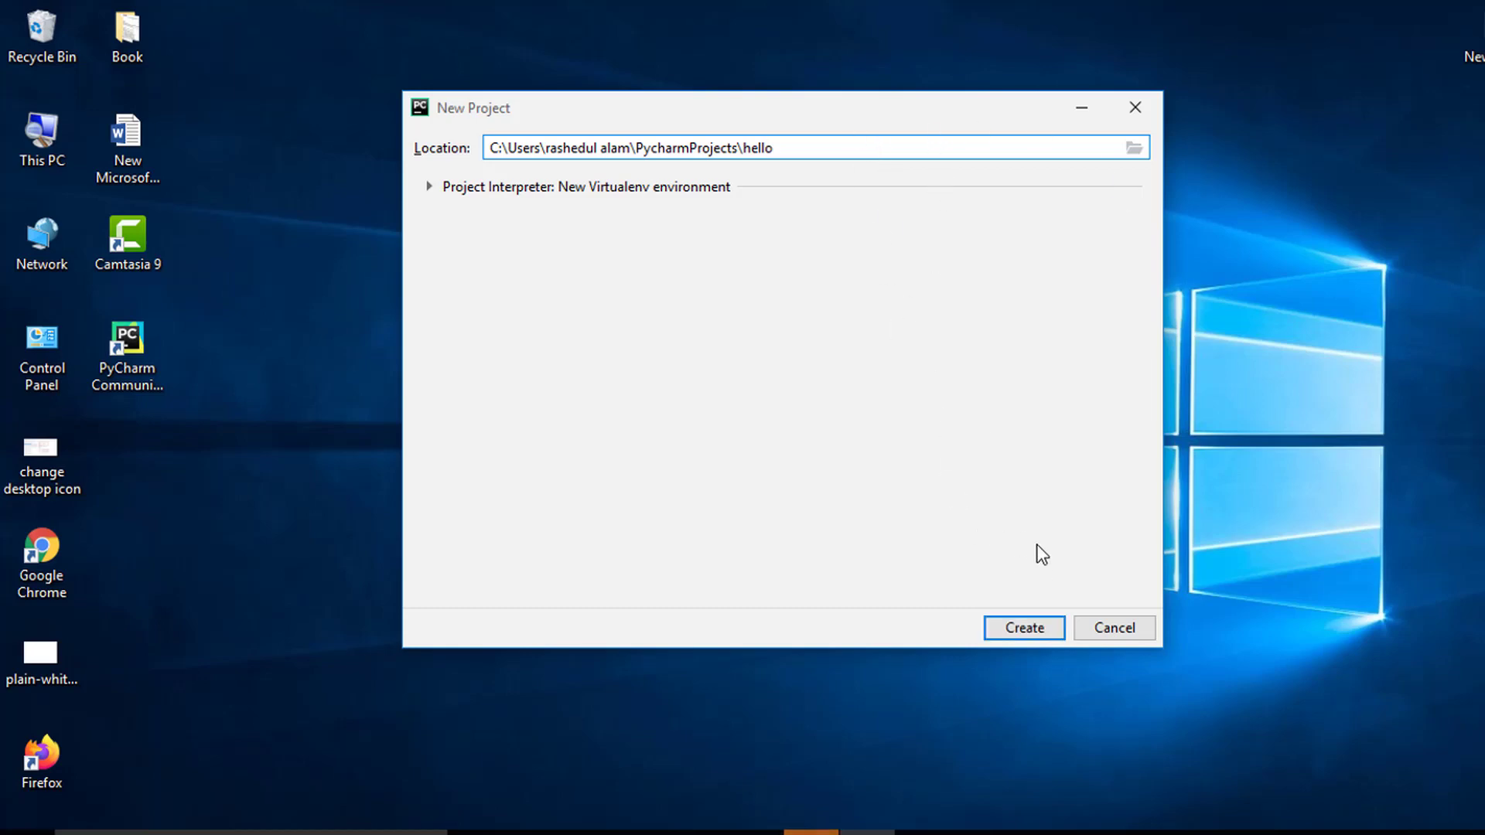
pyautogui.click(1035, 628)
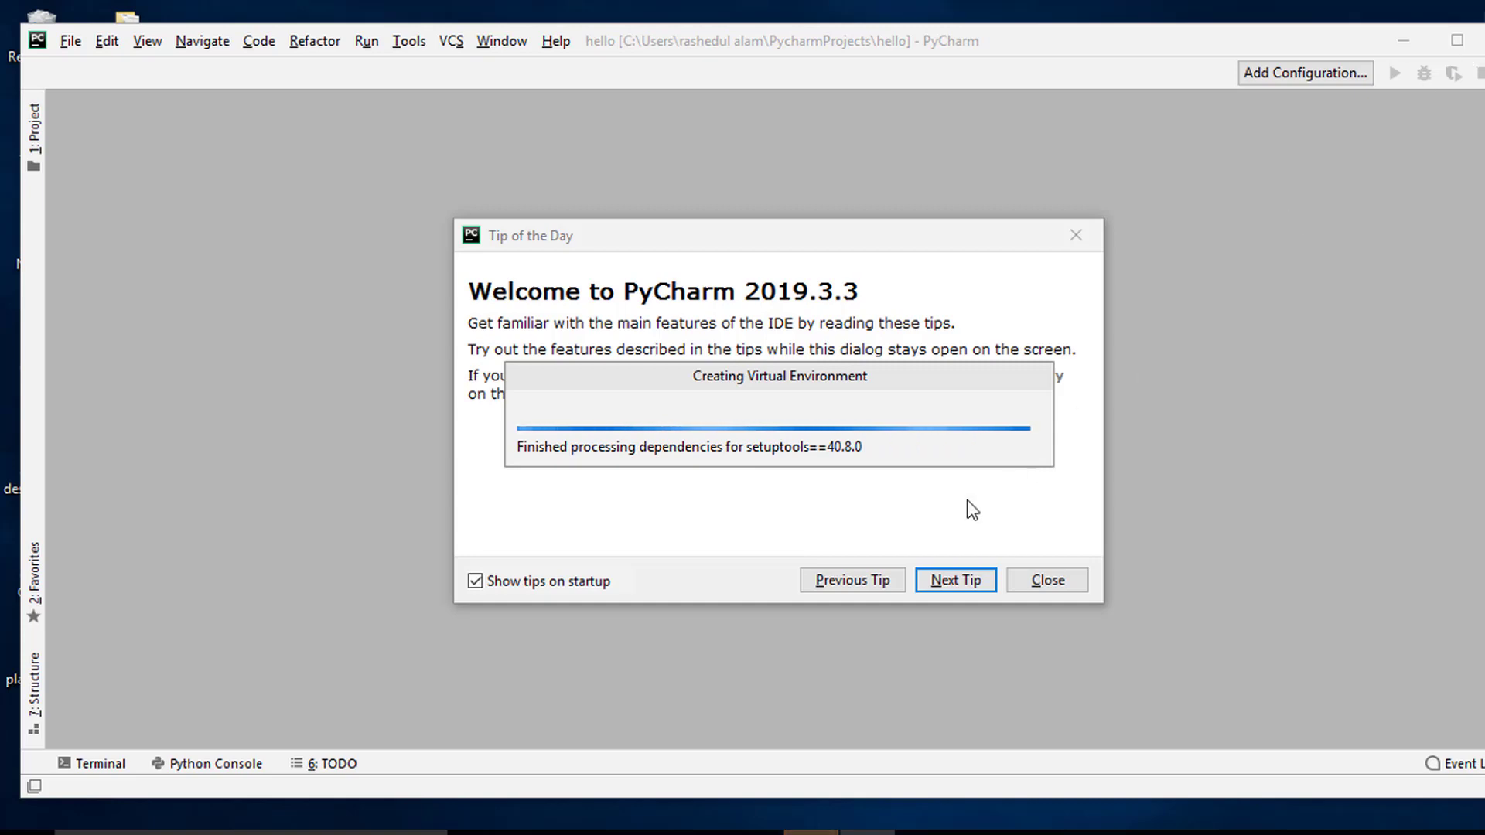
# - Flip through several startup tips in the Tip of the Day dialog
pyautogui.click(955, 580)
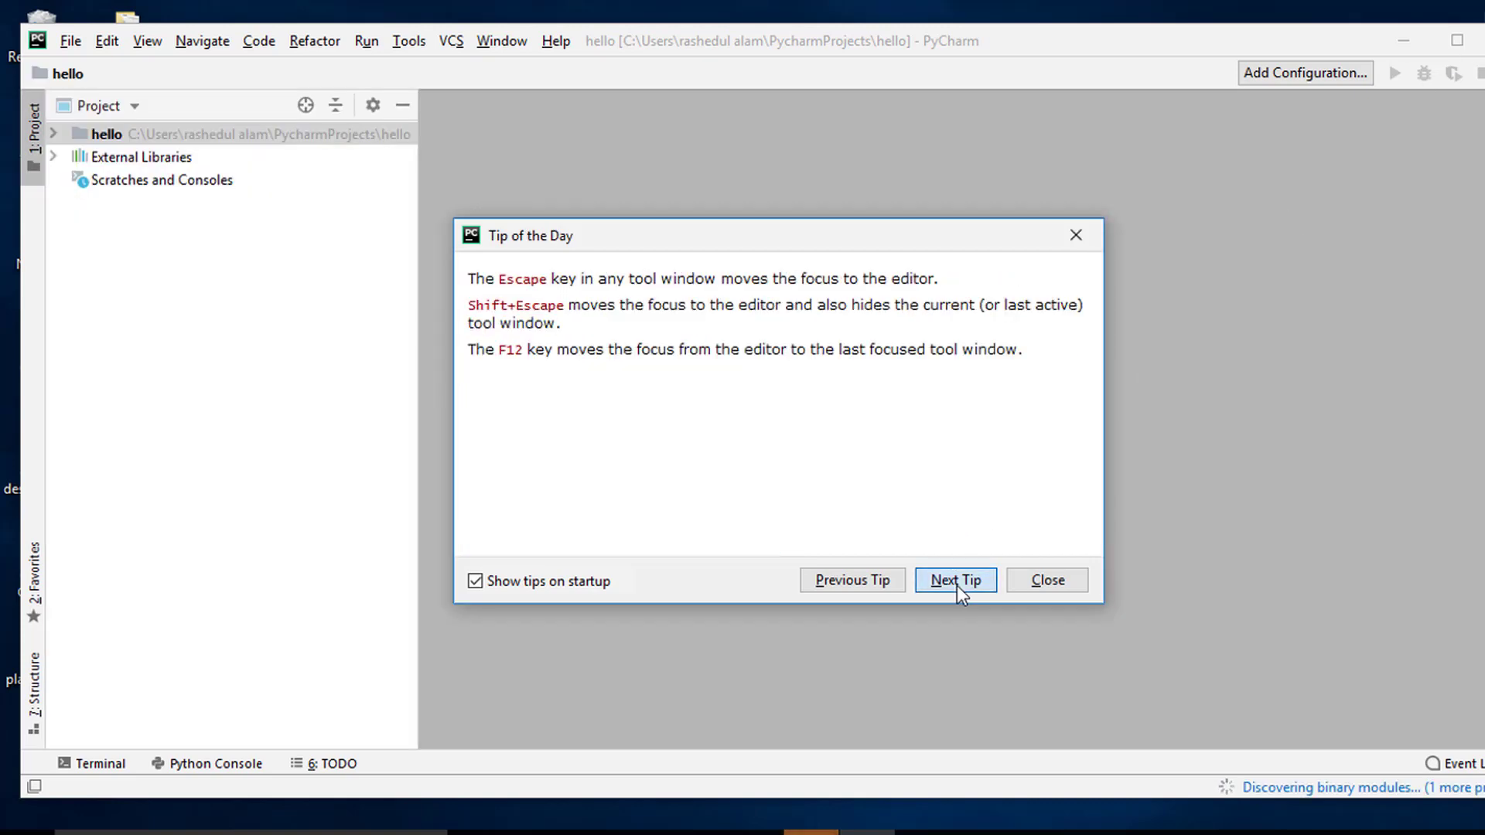
pyautogui.click(957, 585)
pyautogui.click(956, 586)
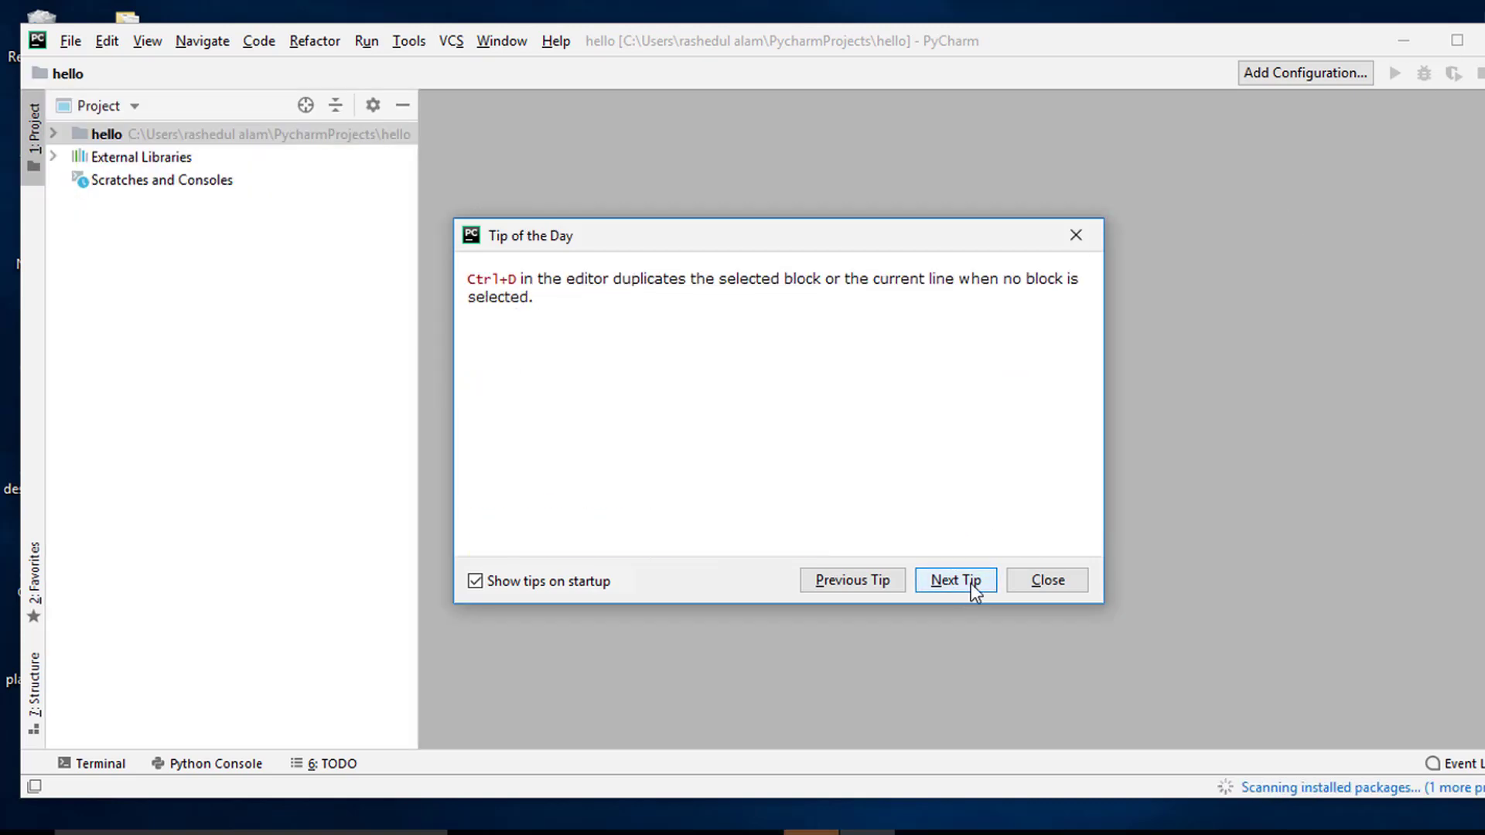
pyautogui.click(962, 581)
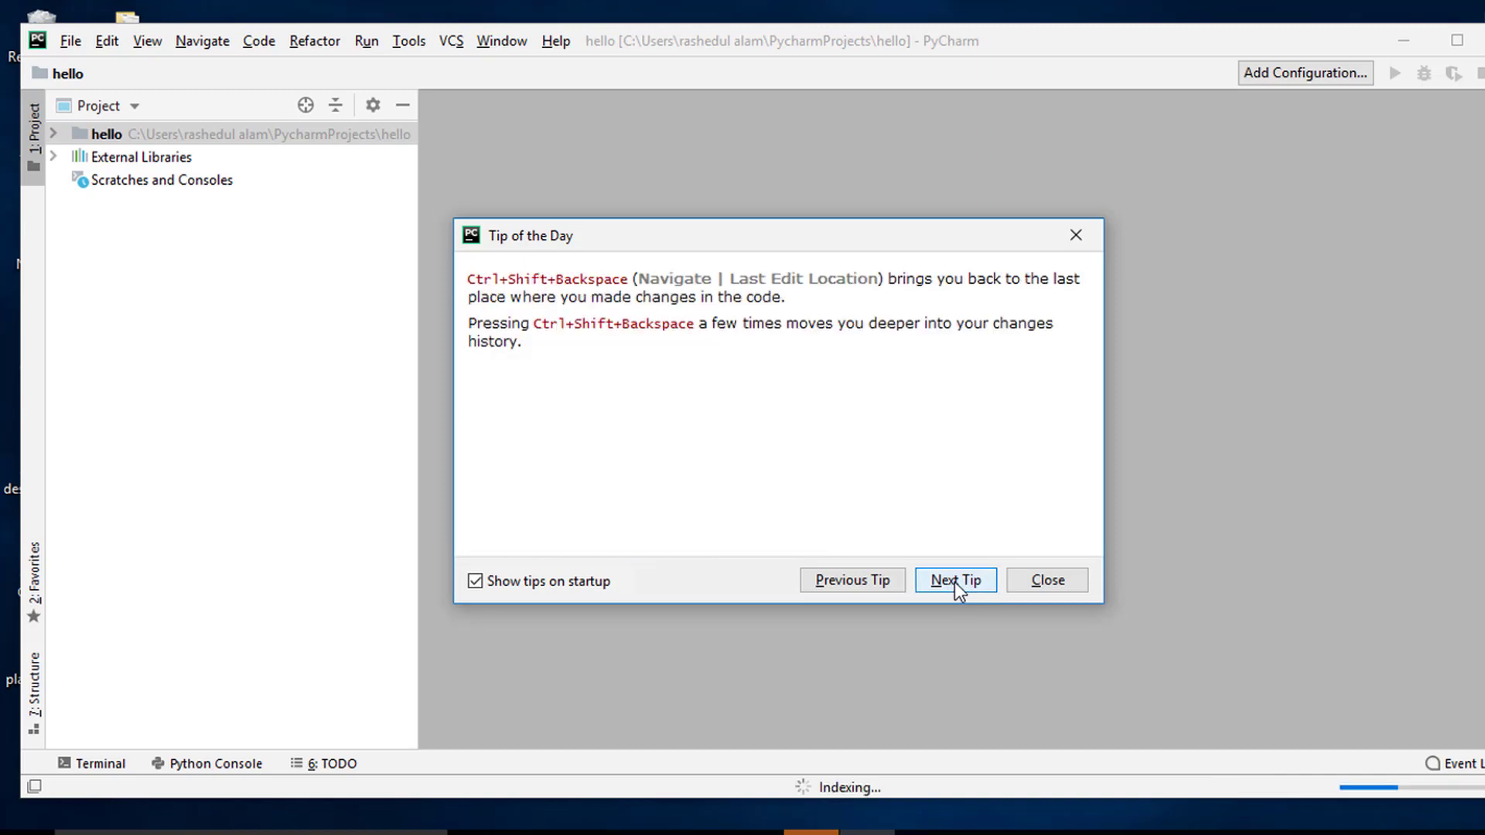
# - Create hello1.py in the hello project via New > Python File and open it empty in the editor
pyautogui.click(1048, 581)
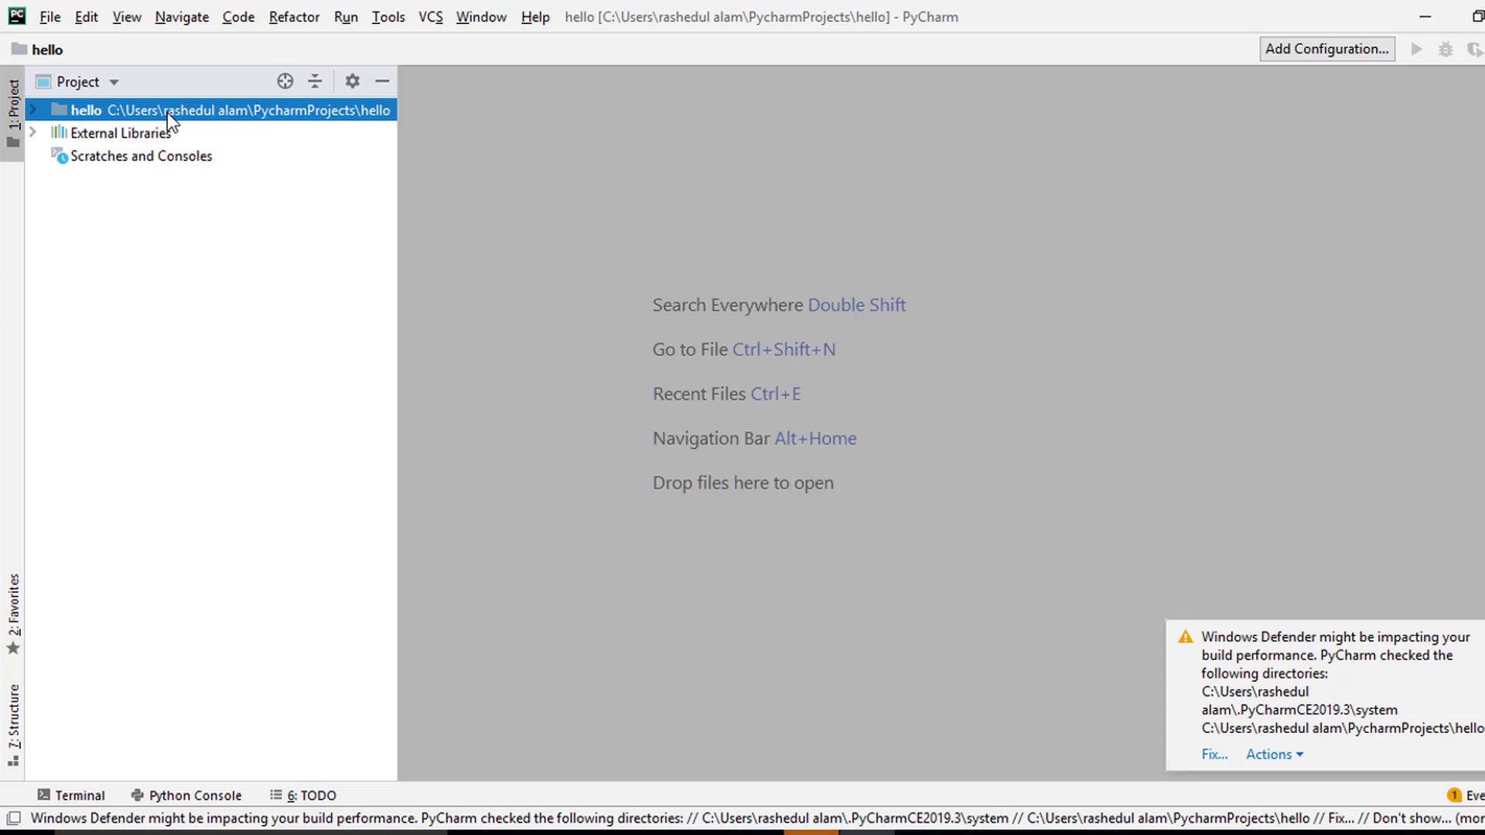
pyautogui.rightClick(167, 112)
pyautogui.moveTo(210, 125)
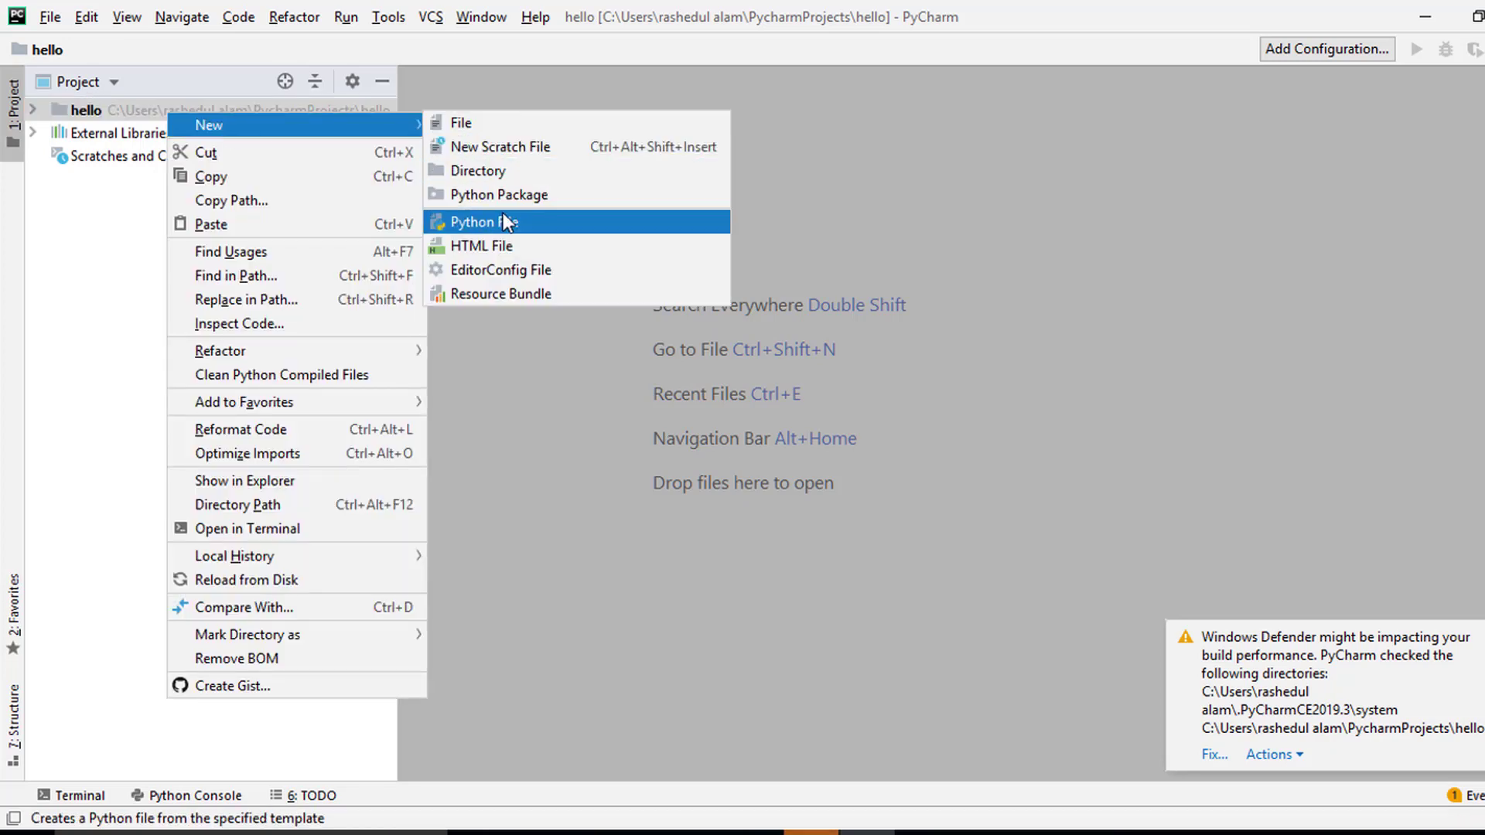
pyautogui.click(485, 222)
pyautogui.write('h')
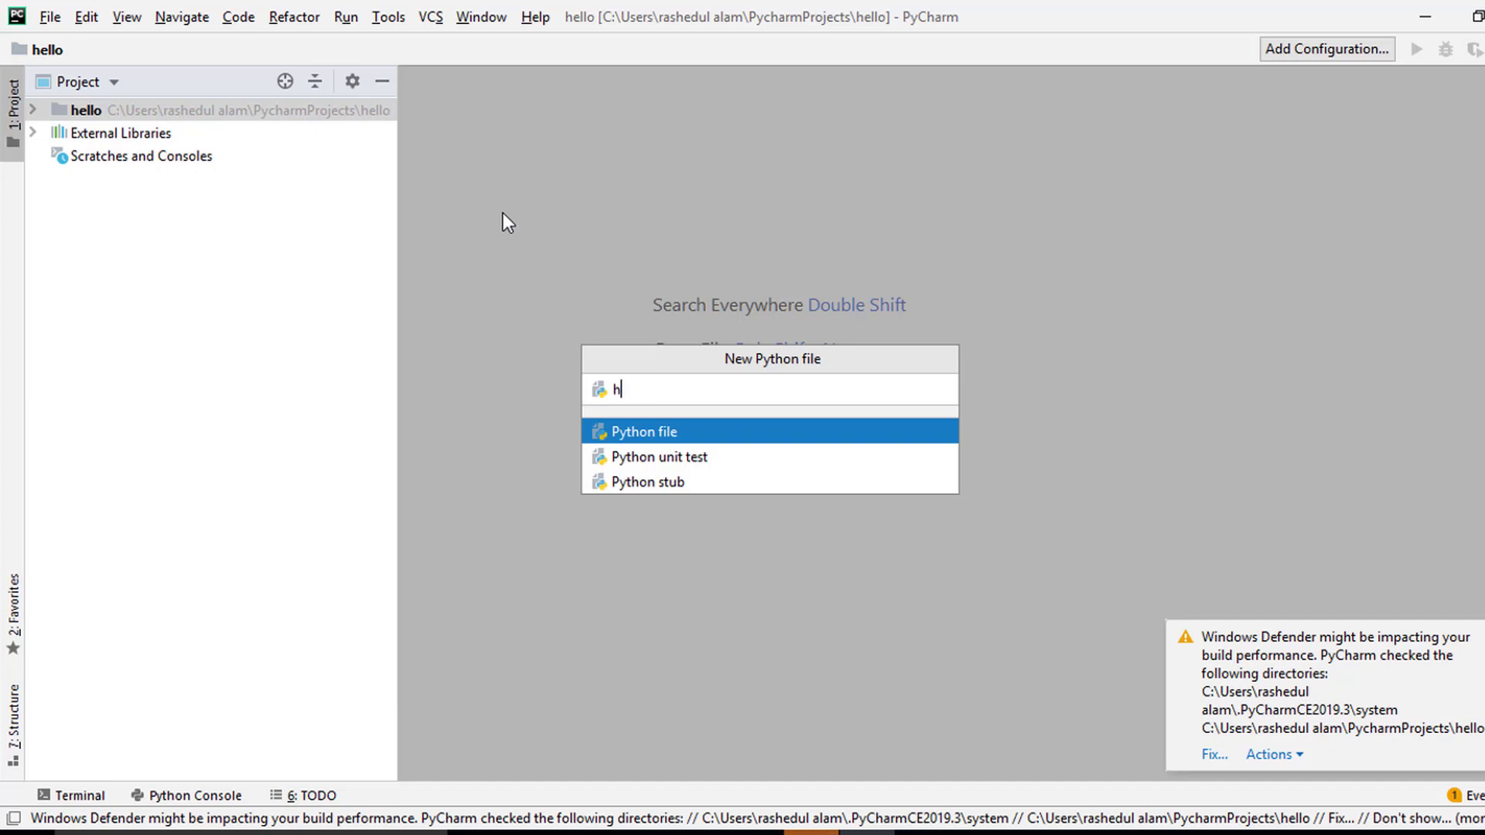
pyautogui.write('ello')
pyautogui.write('1.py')
pyautogui.press('Return')
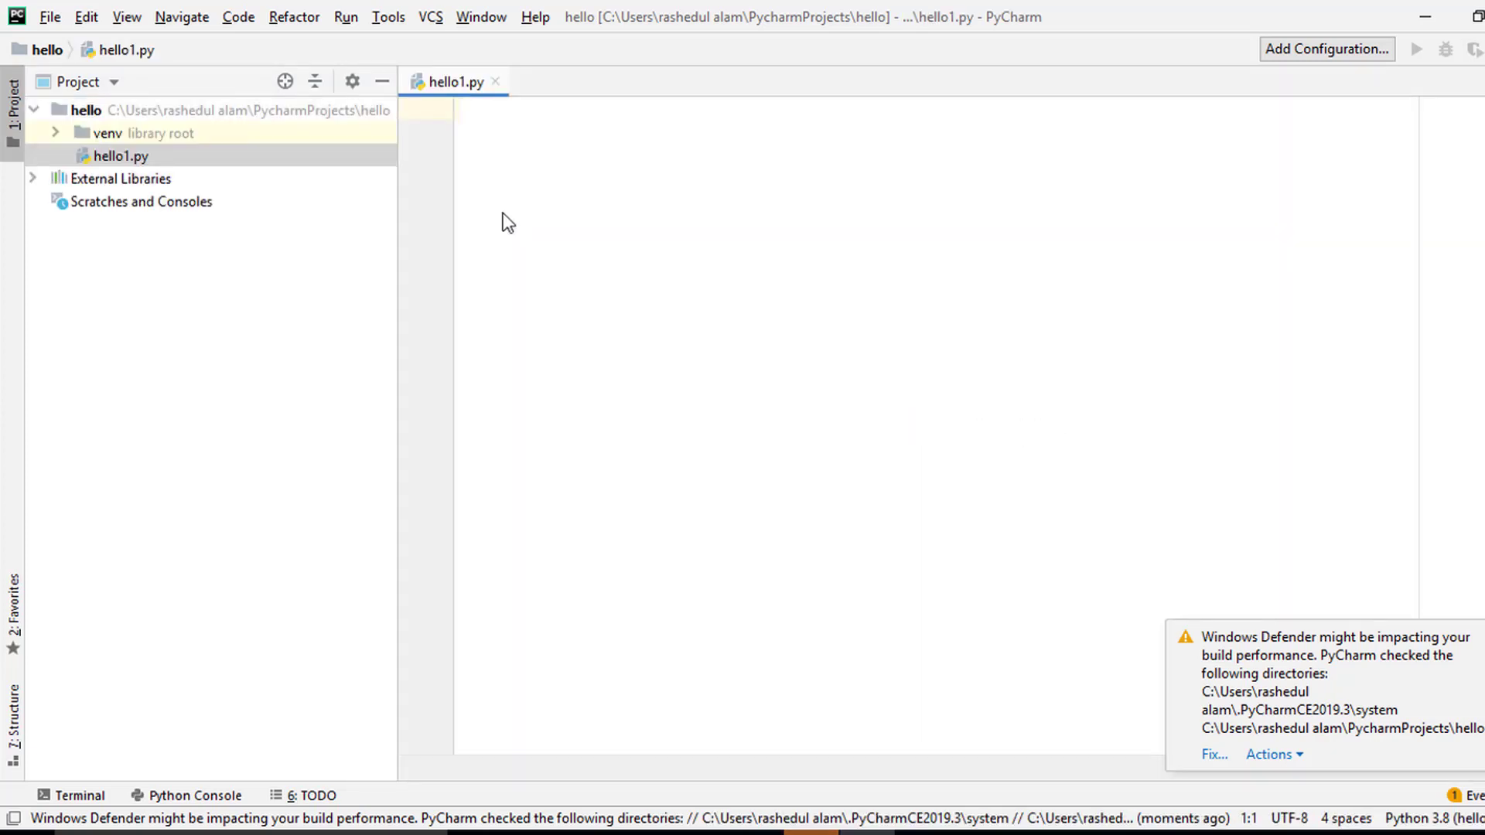
pyautogui.write('pr')
pyautogui.write("int('Helloo ")
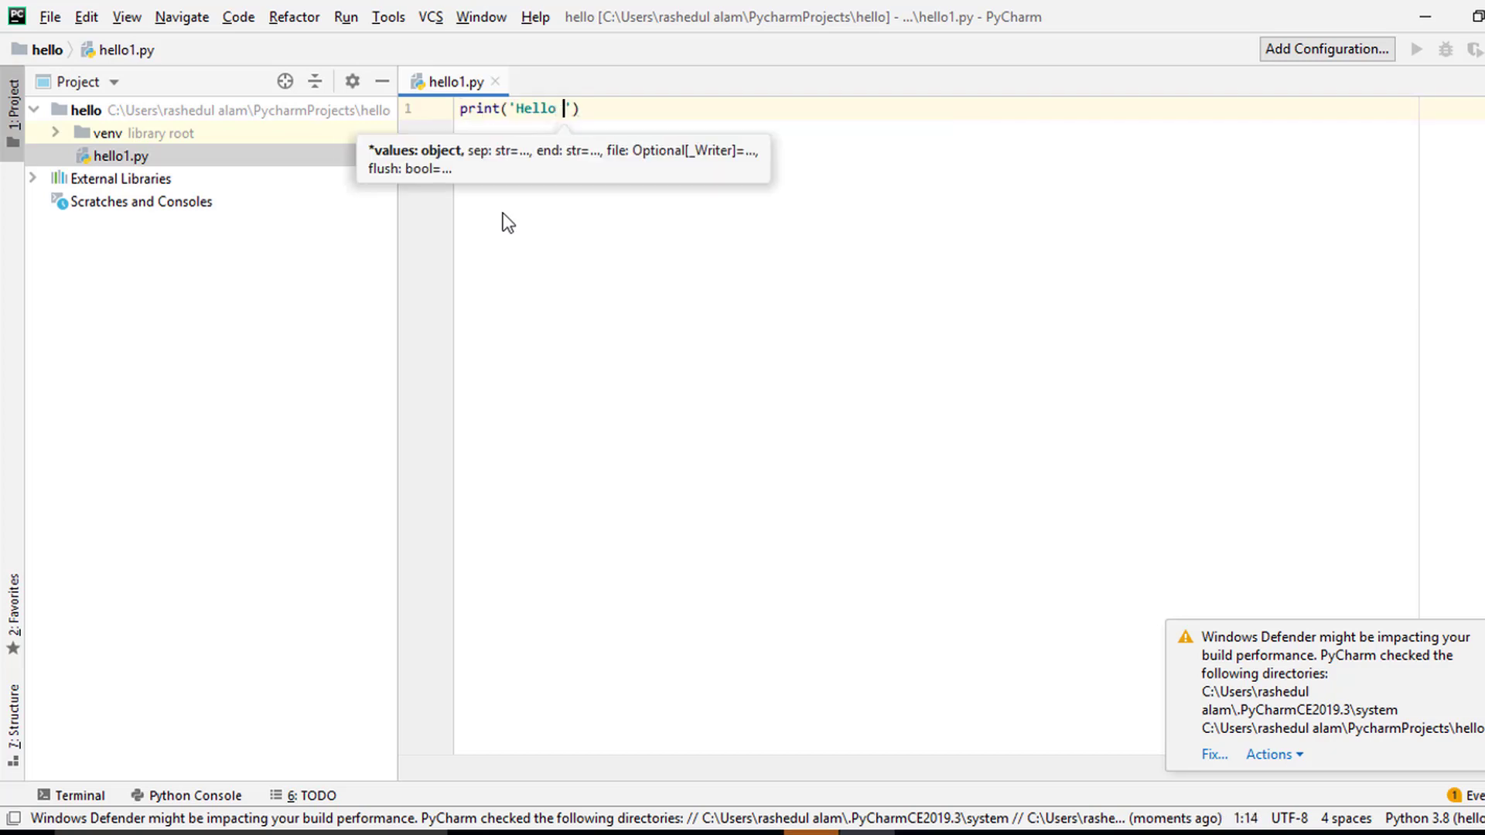
pyautogui.write('World')
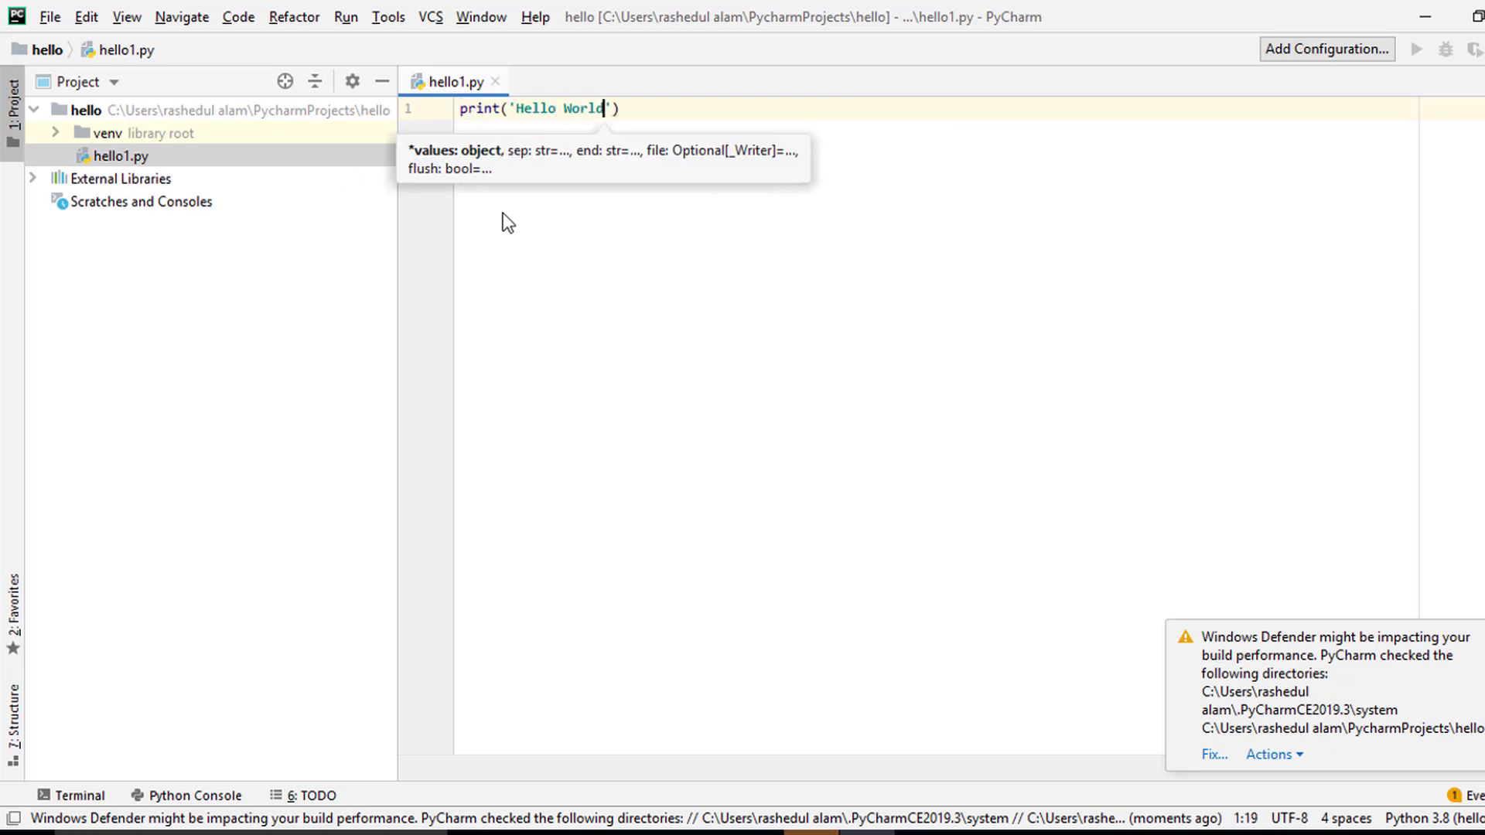
# - Run hello1.py containing print('Hello World') from the editor's context menu
pyautogui.click(645, 108)
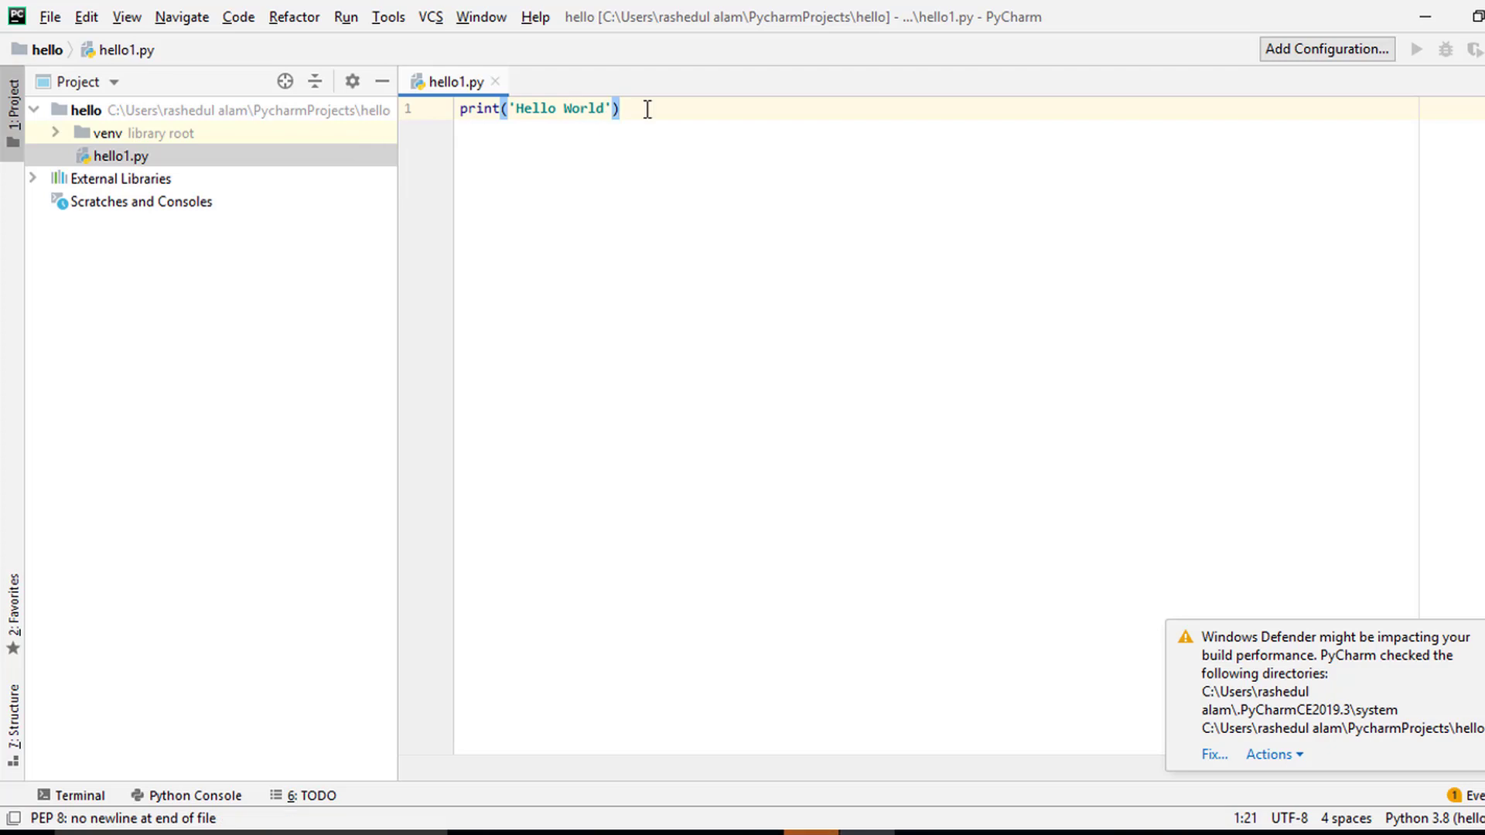
pyautogui.rightClick(646, 108)
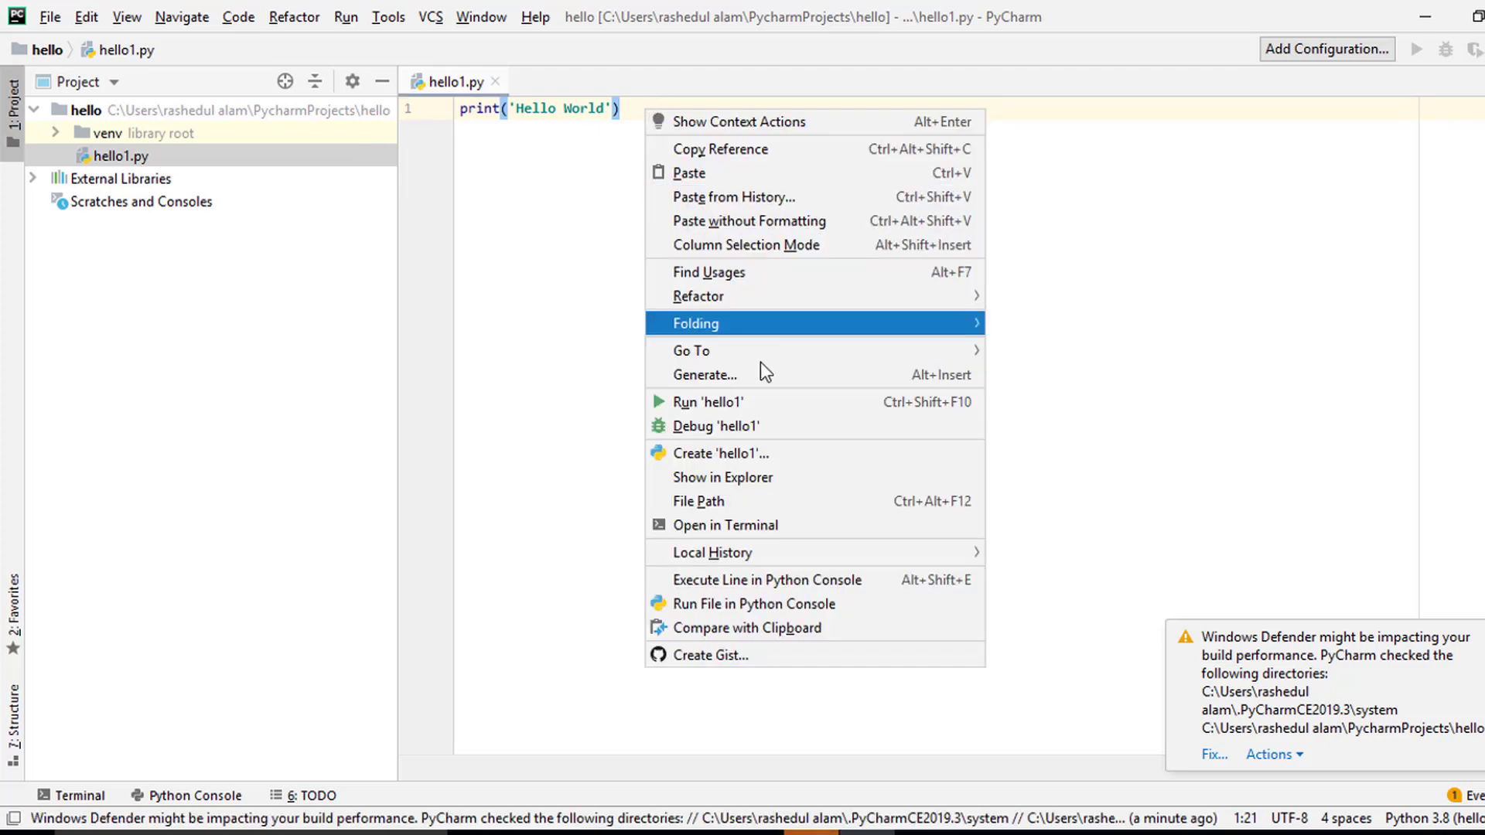
pyautogui.click(753, 403)
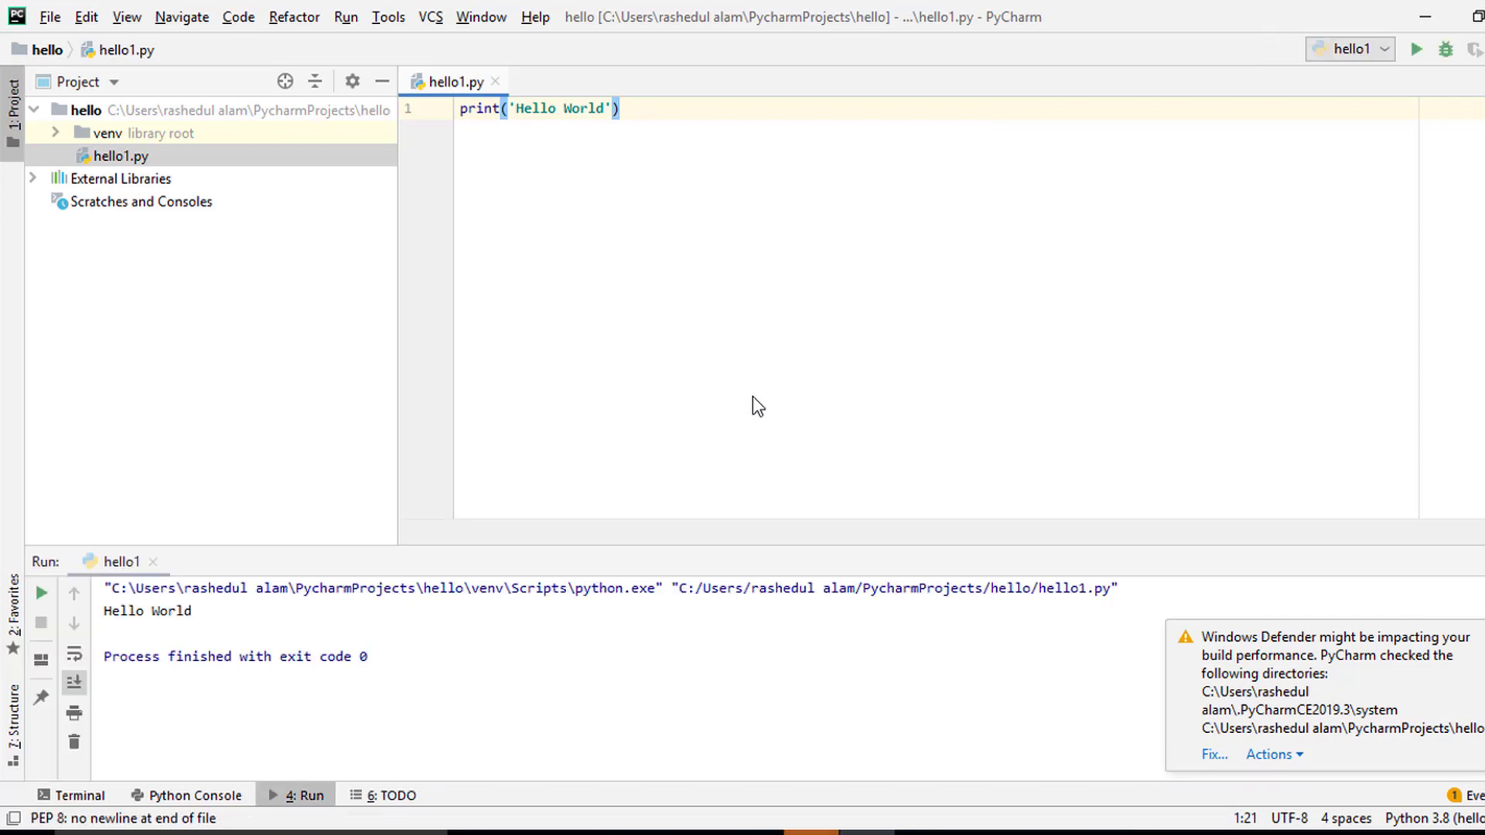
# - Inspect the Hello World output in the Run panel, then return focus to the editor
pyautogui.click(207, 621)
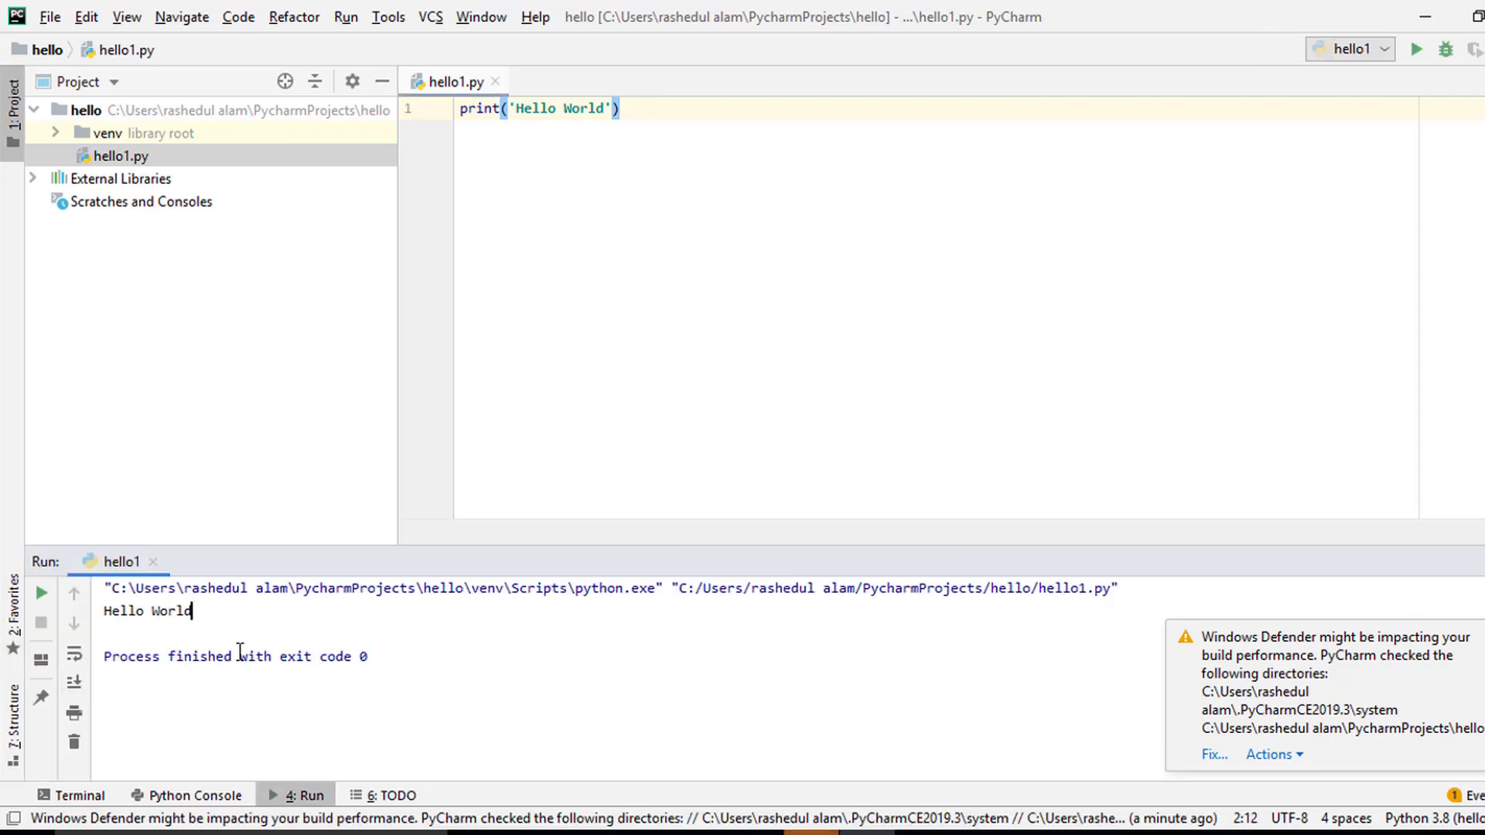
pyautogui.press('Return')
pyautogui.moveTo(211, 632); pyautogui.dragTo(116, 611)
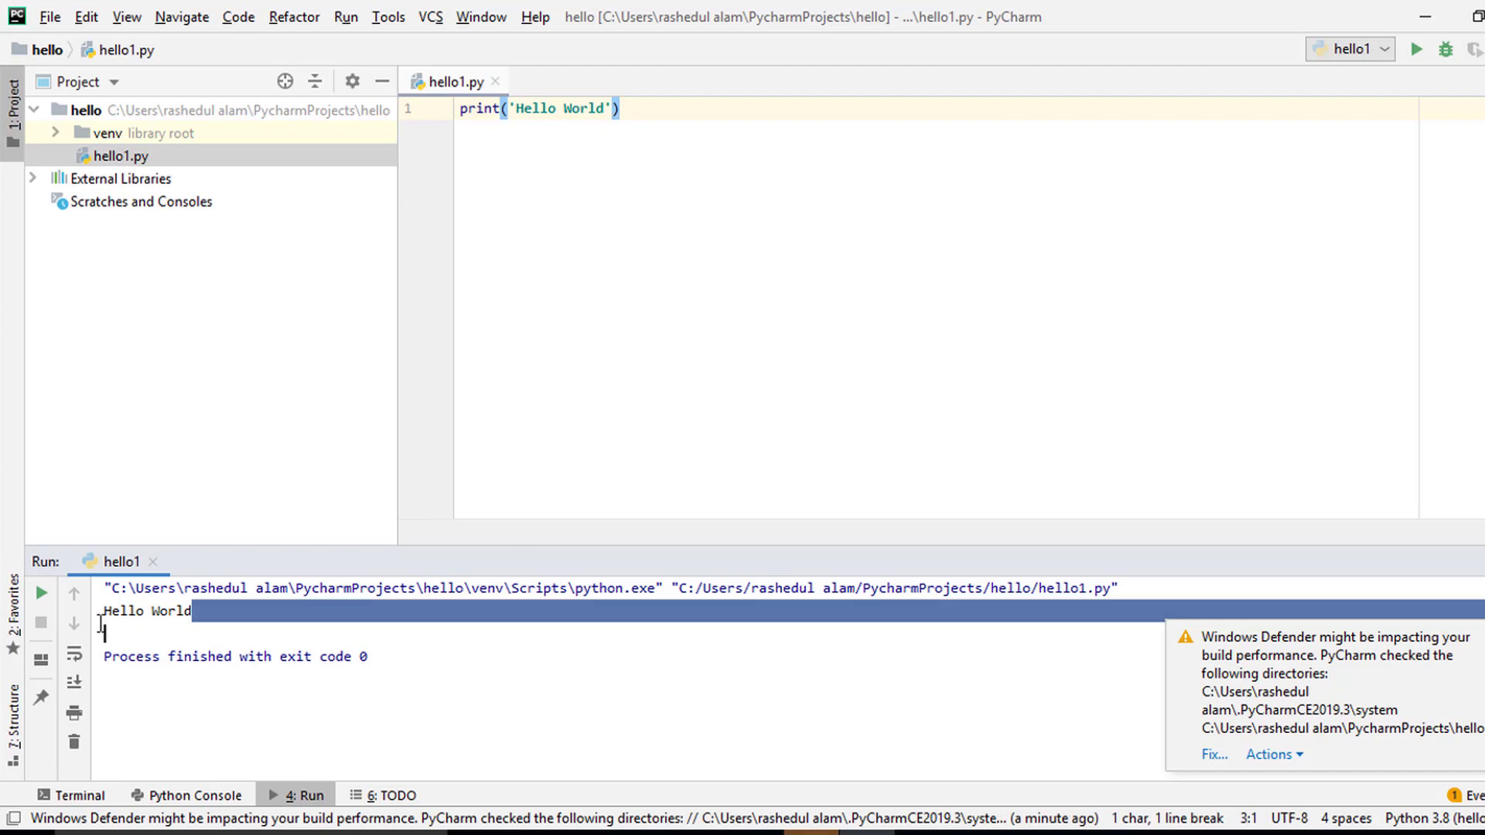
pyautogui.click(228, 633)
pyautogui.click(722, 140)
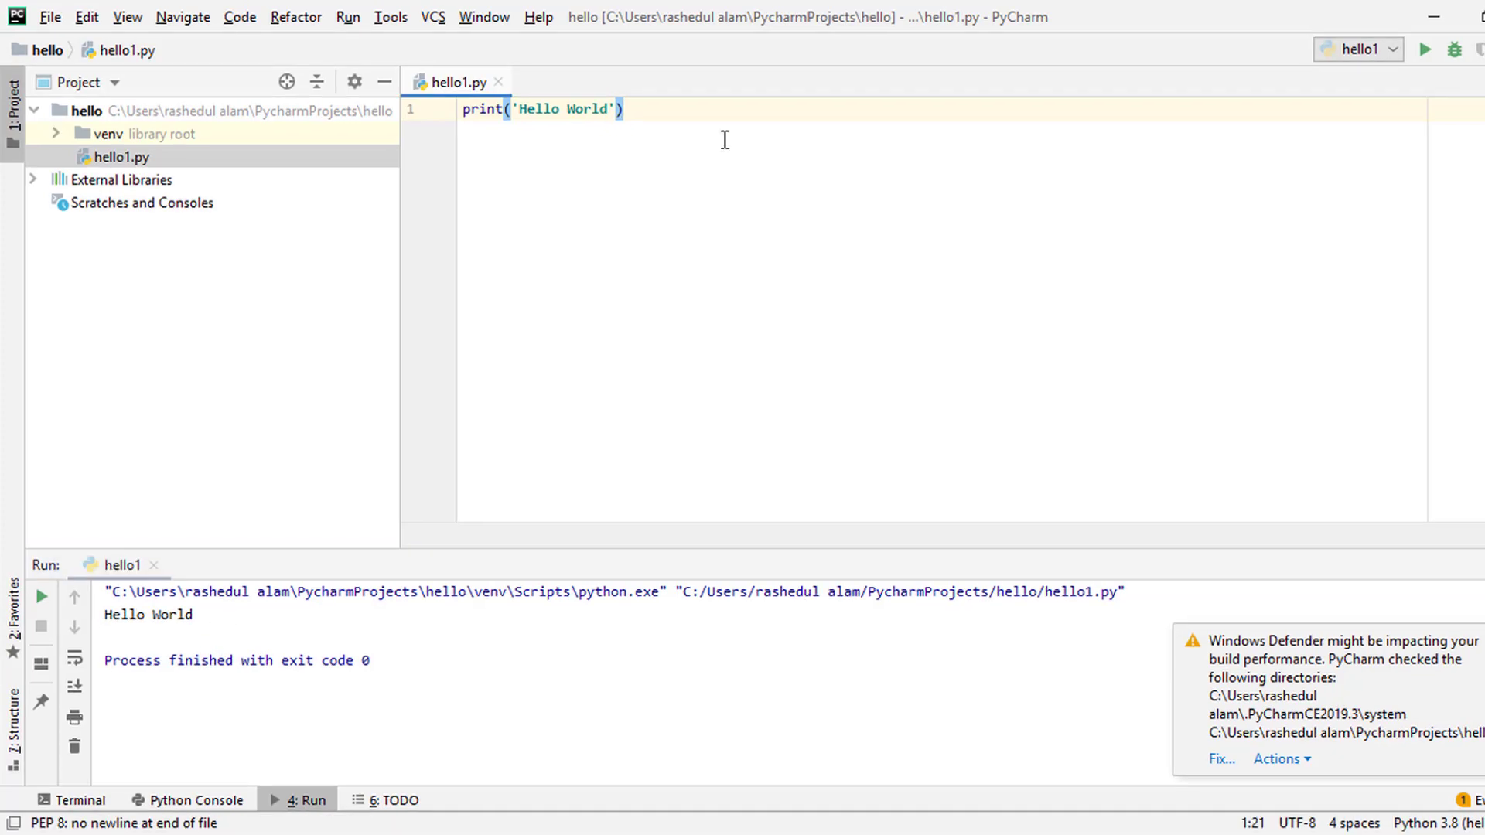